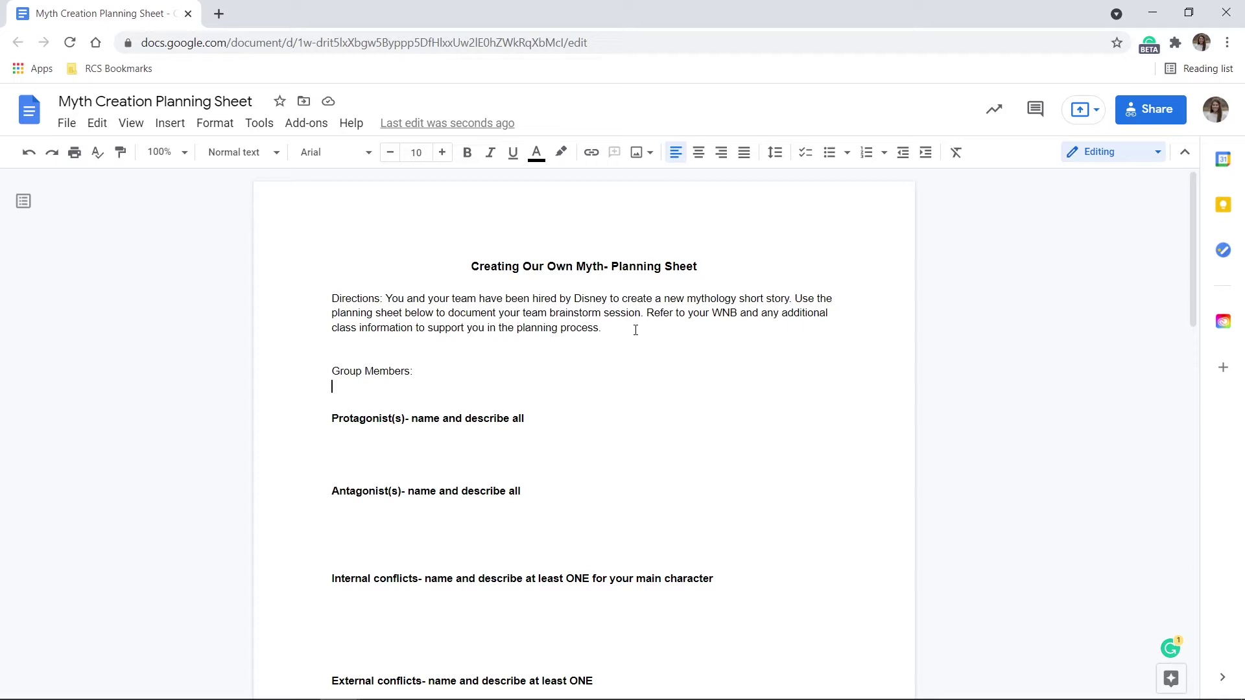
Insert the Myths, Legends, Tall Tales file chip and open its slide preview.
text(@)
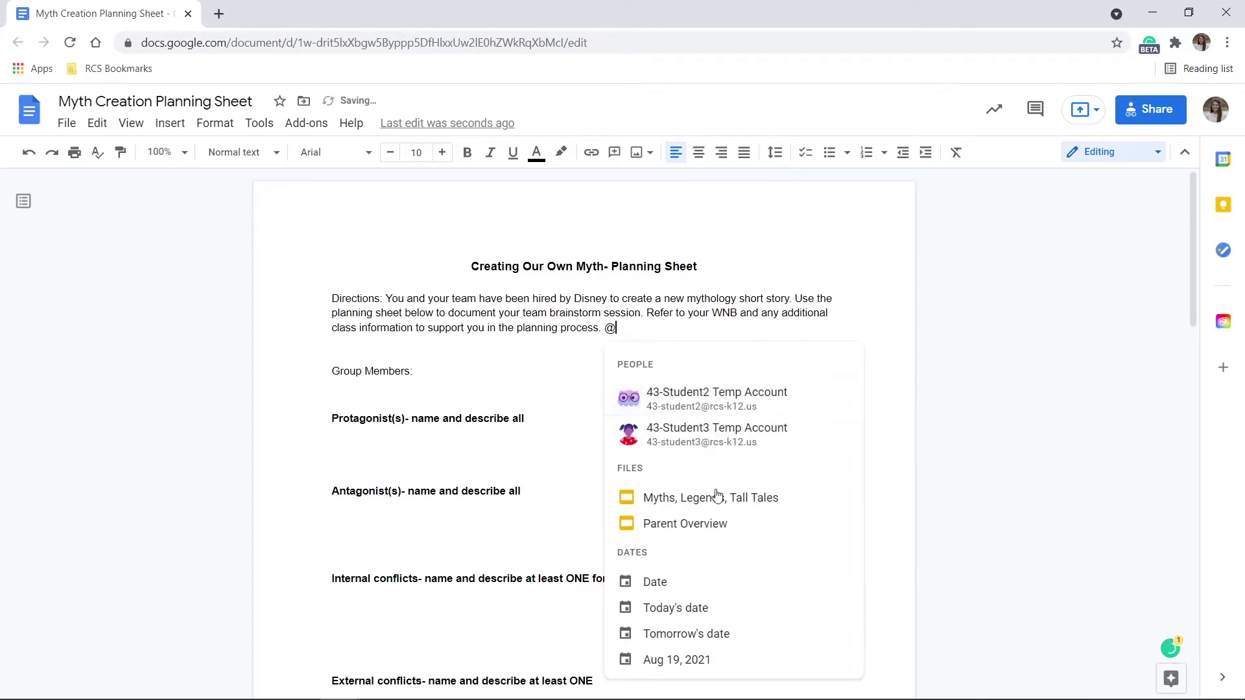
click(717, 495)
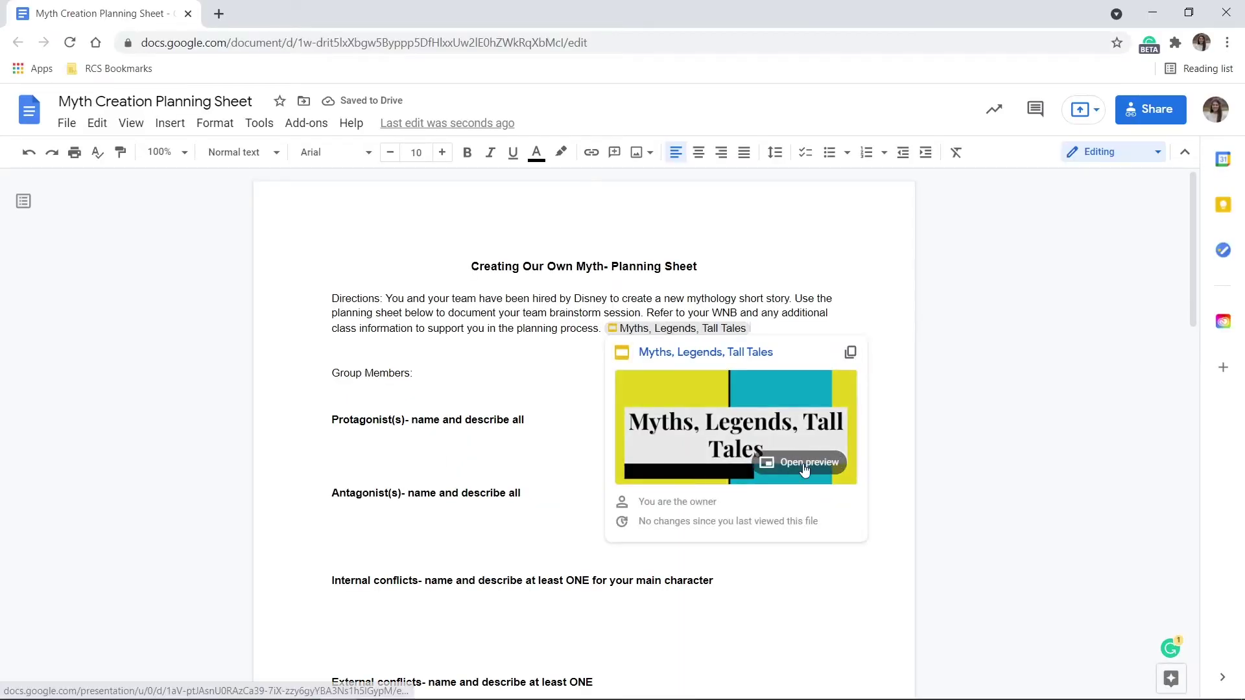
click(804, 462)
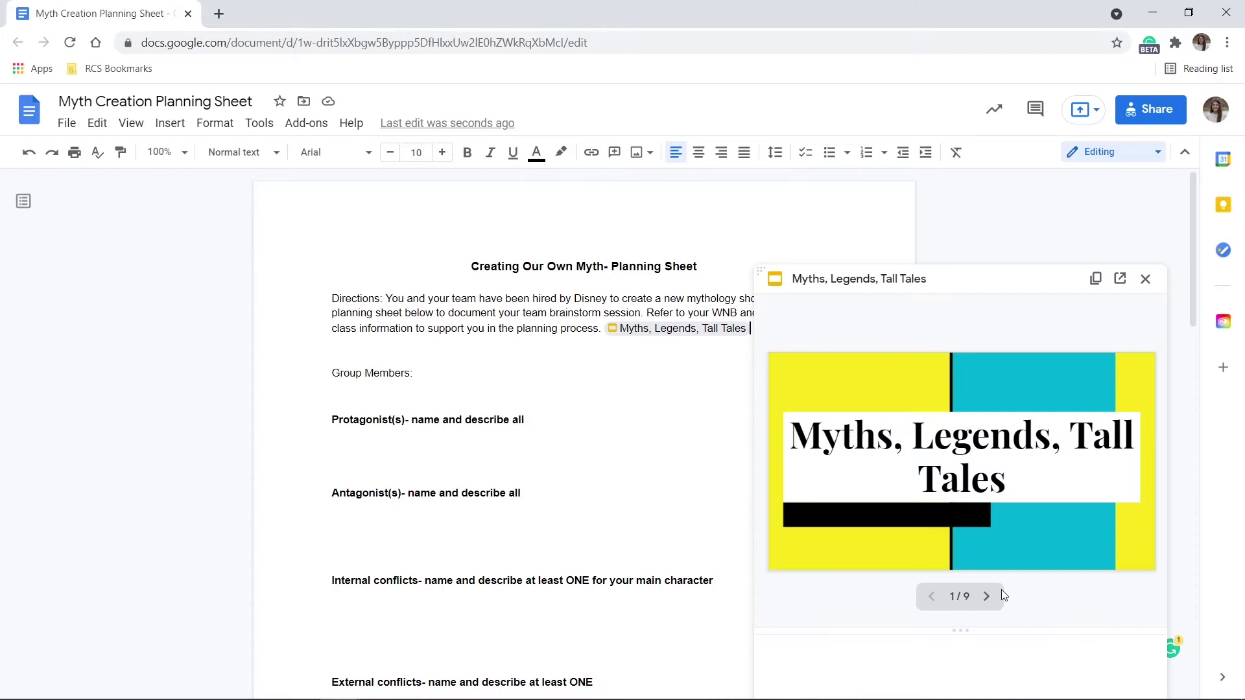
Page through the slide preview to the final slide, 9 of 9.
click(987, 597)
click(990, 597)
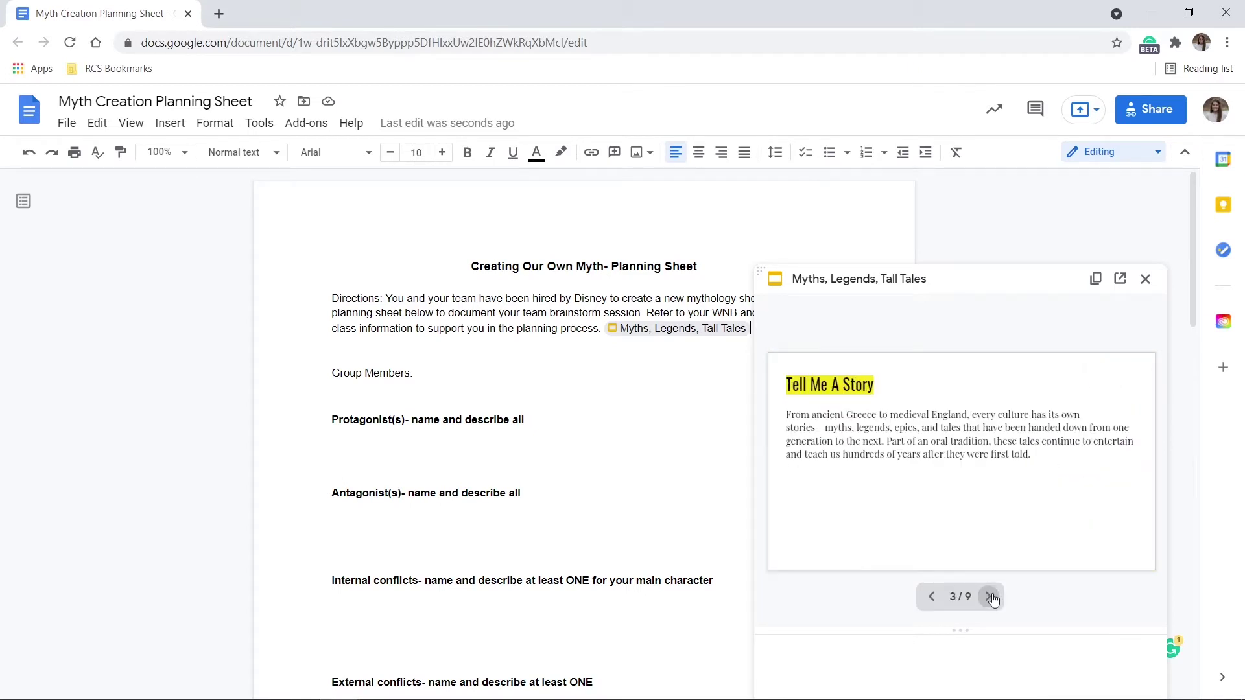
click(990, 597)
click(990, 597)
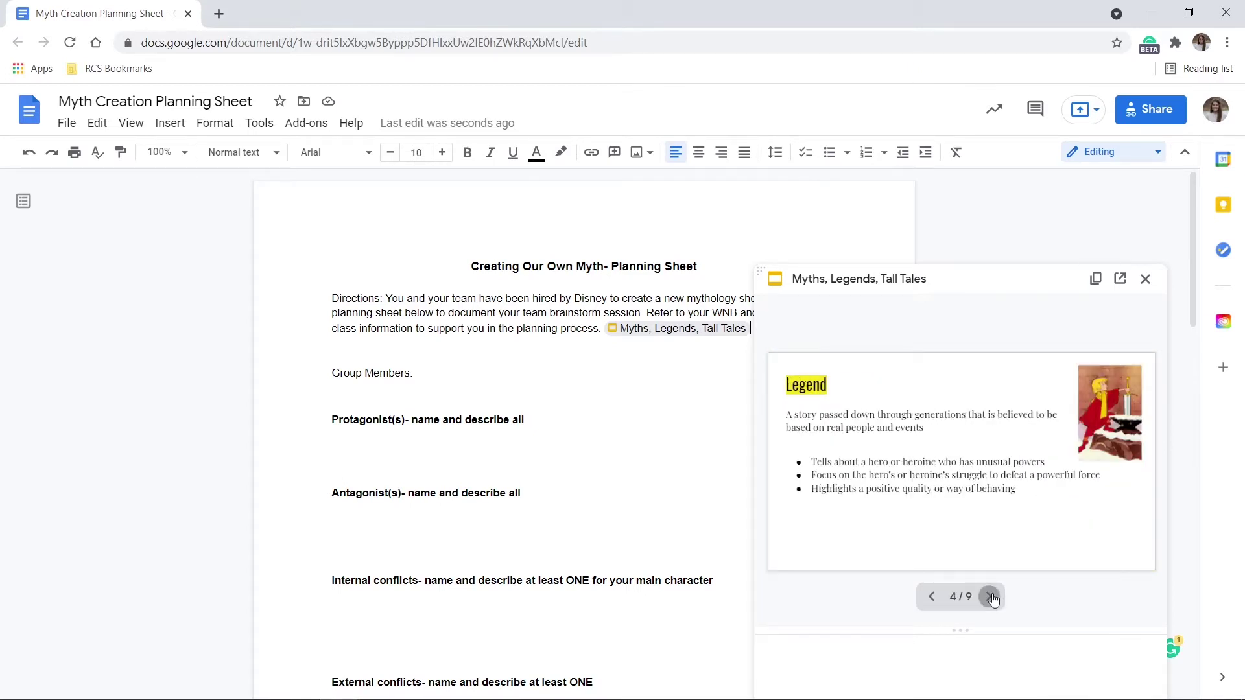
click(990, 597)
click(990, 597)
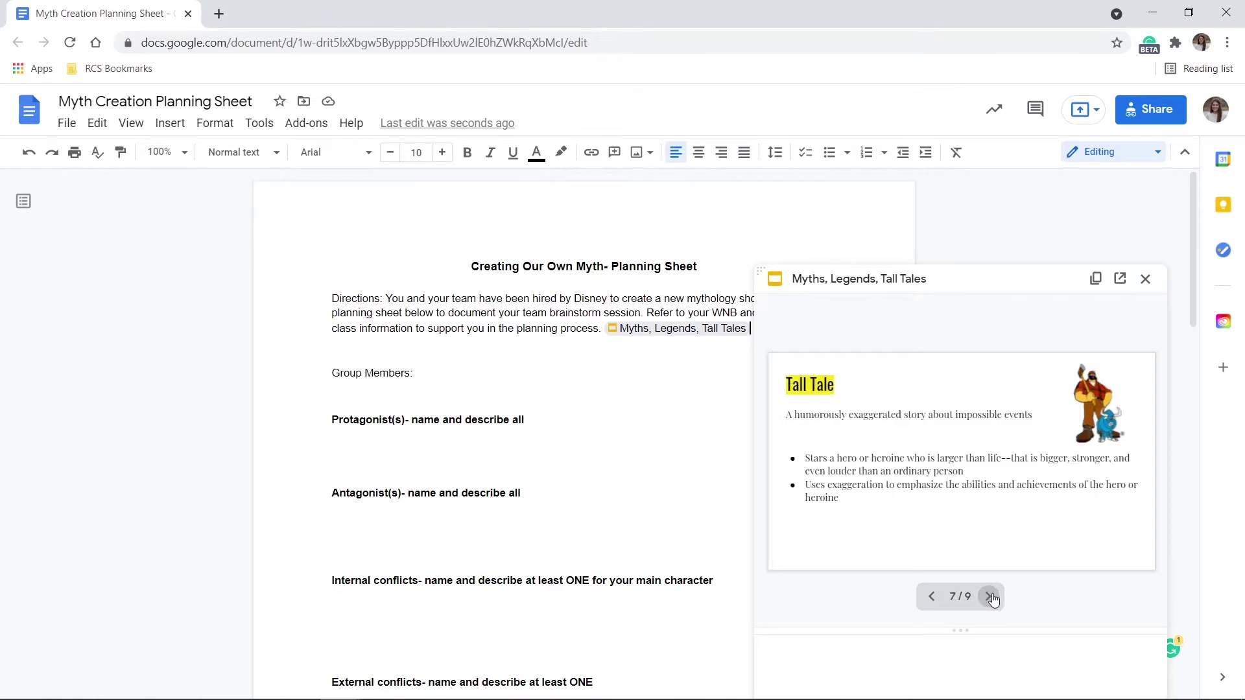
click(990, 597)
click(990, 597)
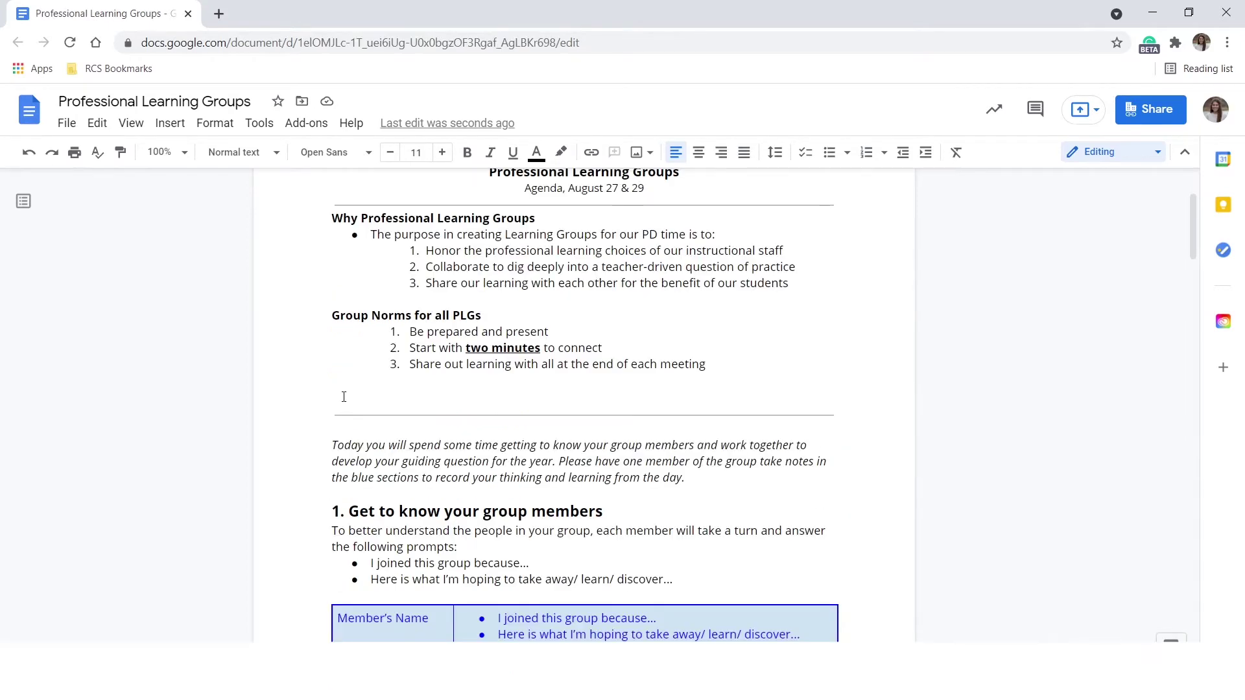
Insert a Copy of Template: Unit Planner file chip and preview it beside the agenda.
text(@)
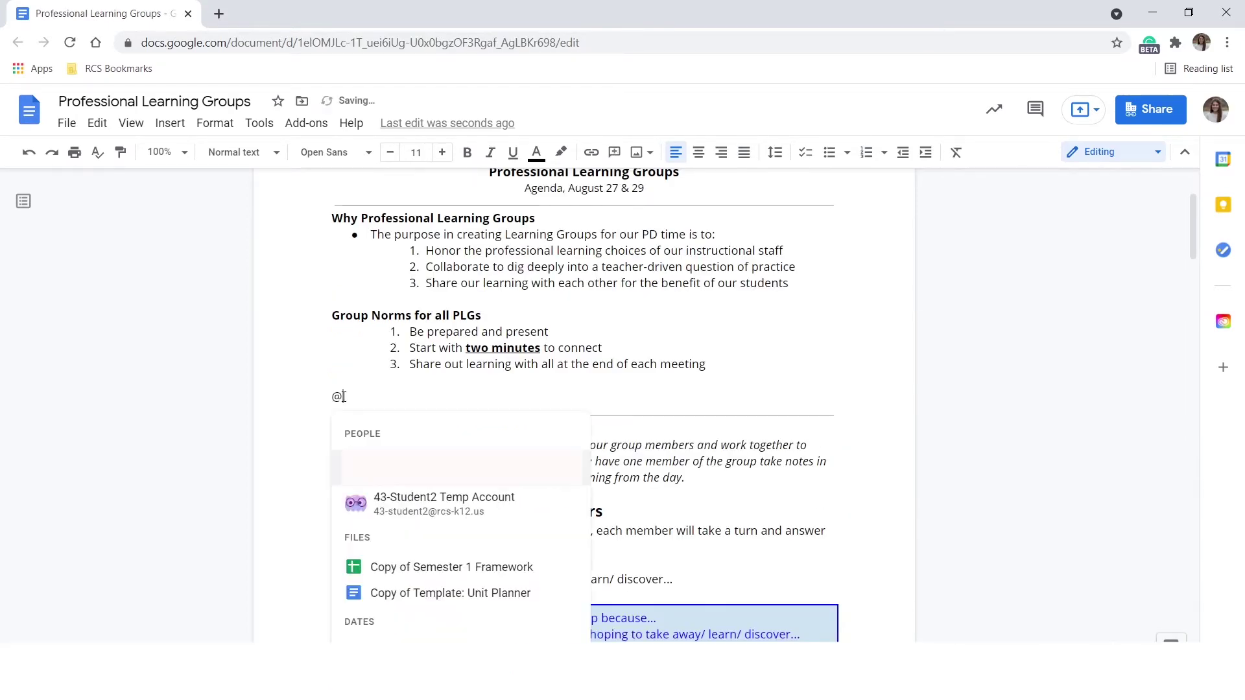
click(382, 594)
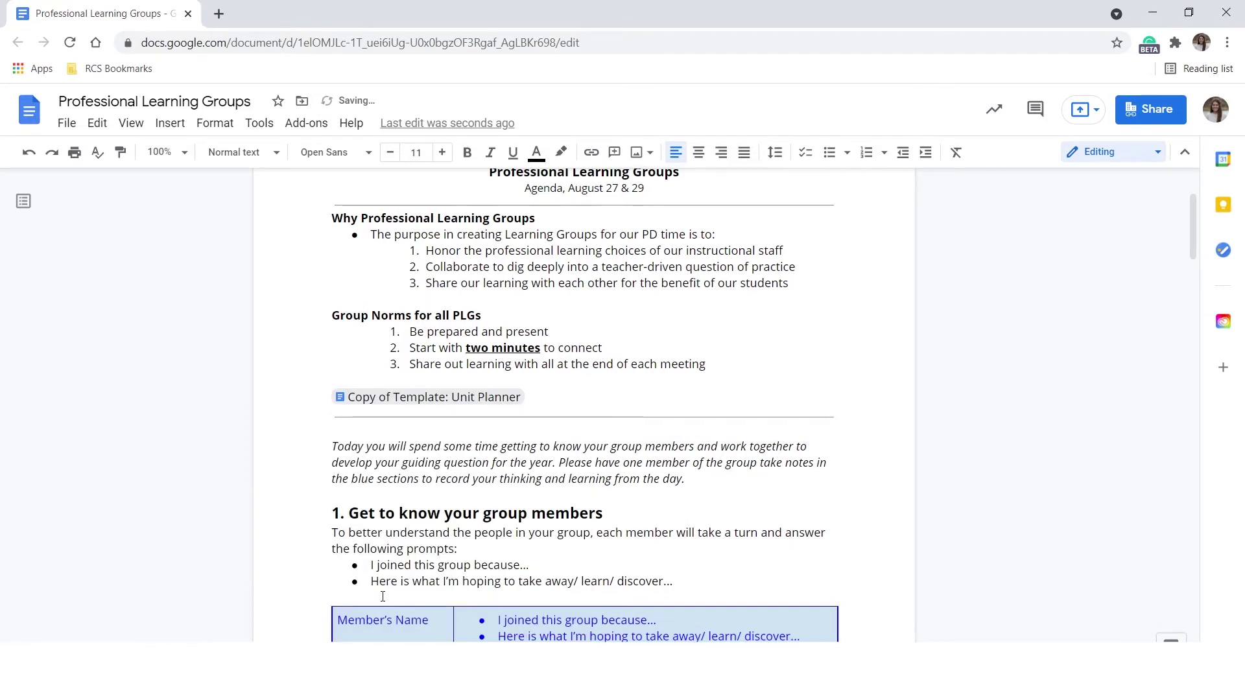
mouse_move(512, 398)
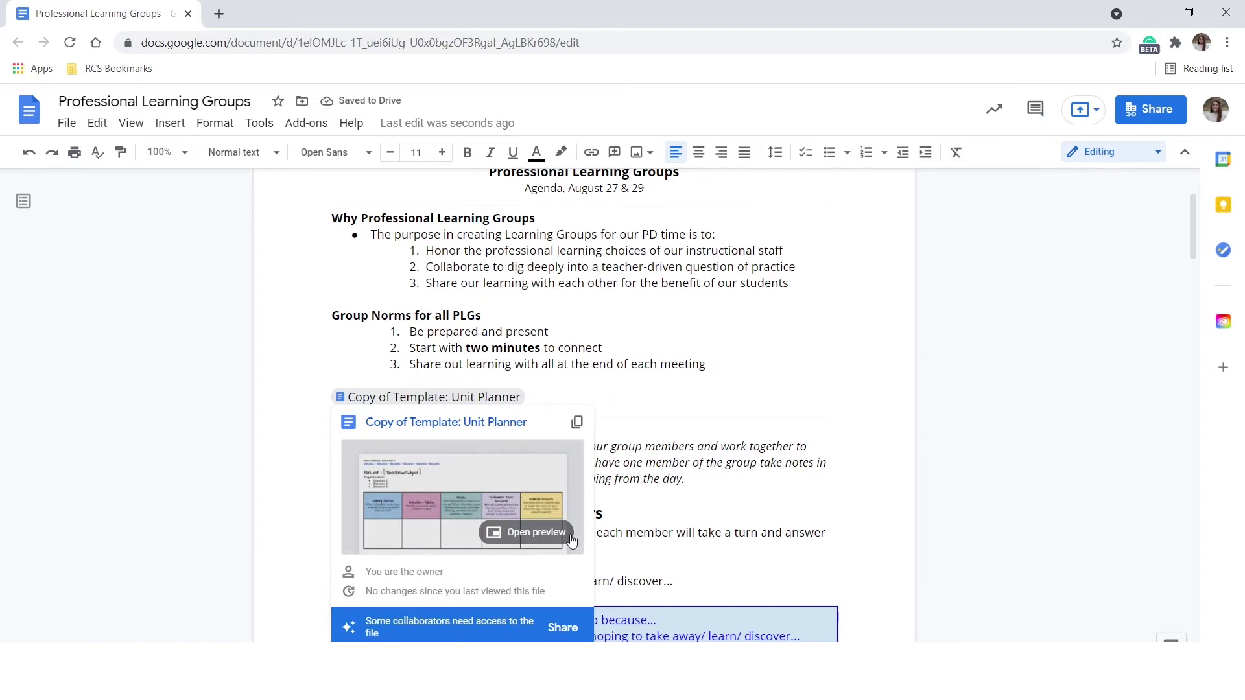
click(570, 540)
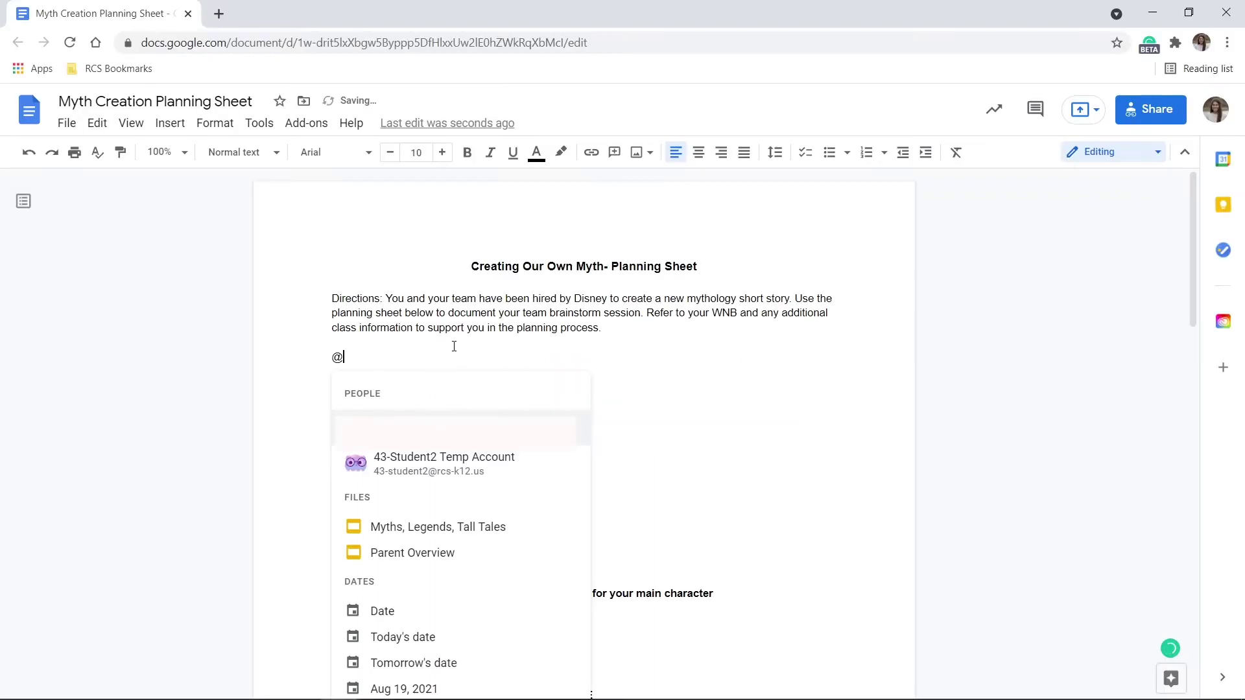
Add the Myths, Legends, Tall Tales file chip and two student people chips under Group Members.
click(423, 524)
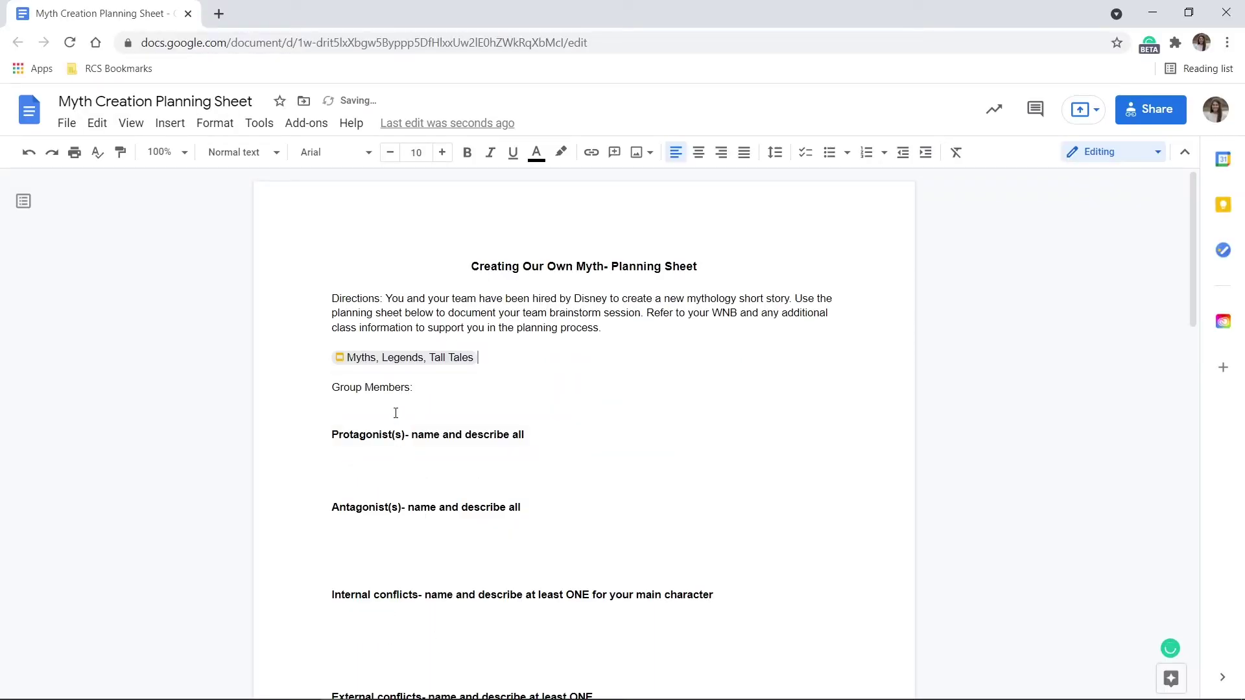
text(@43-)
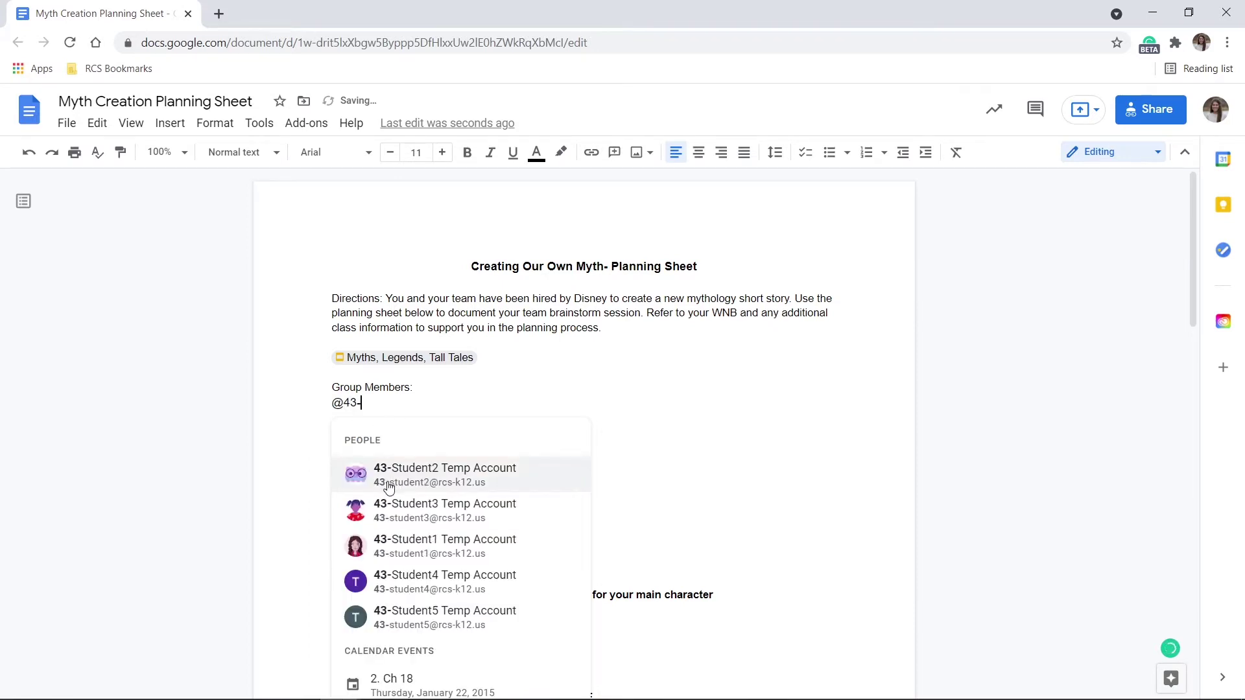
click(388, 481)
key(Return)
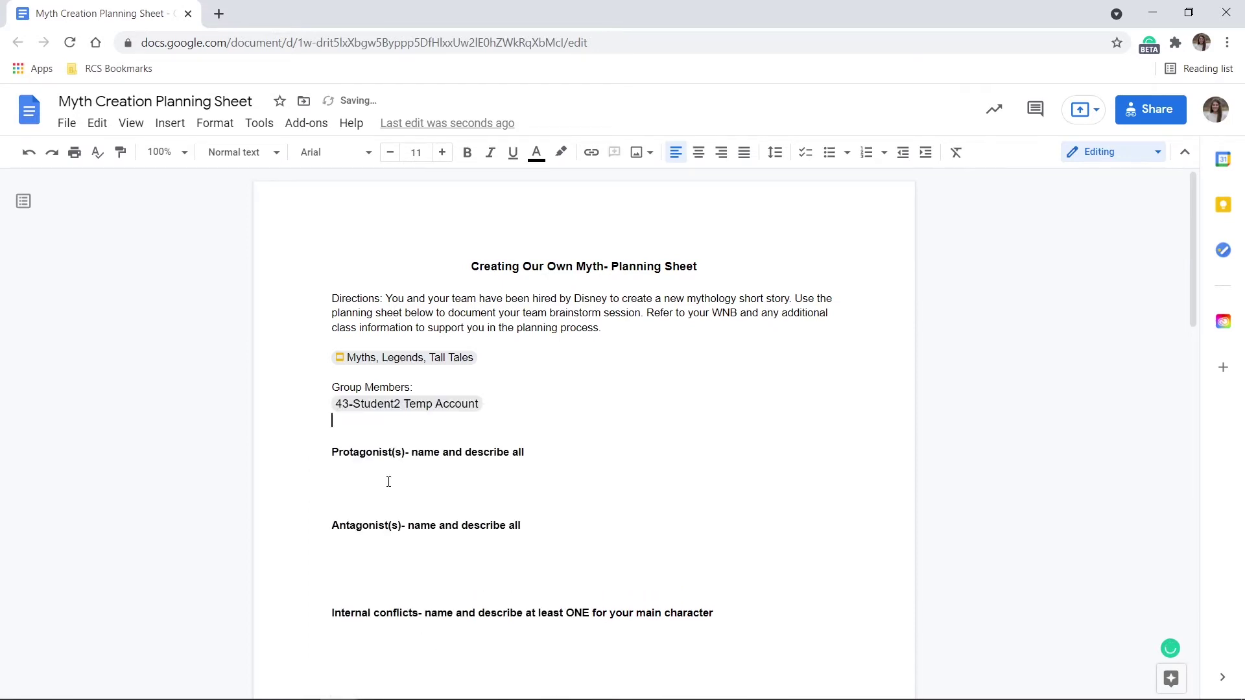
text(@43)
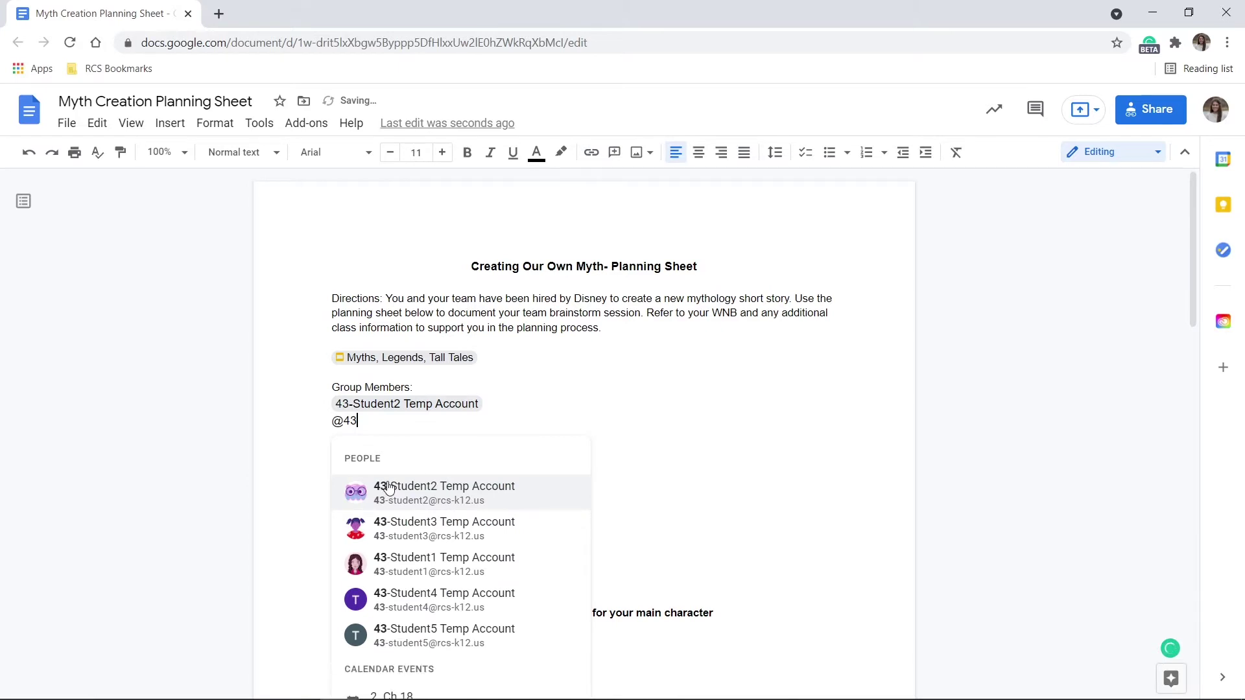
click(398, 556)
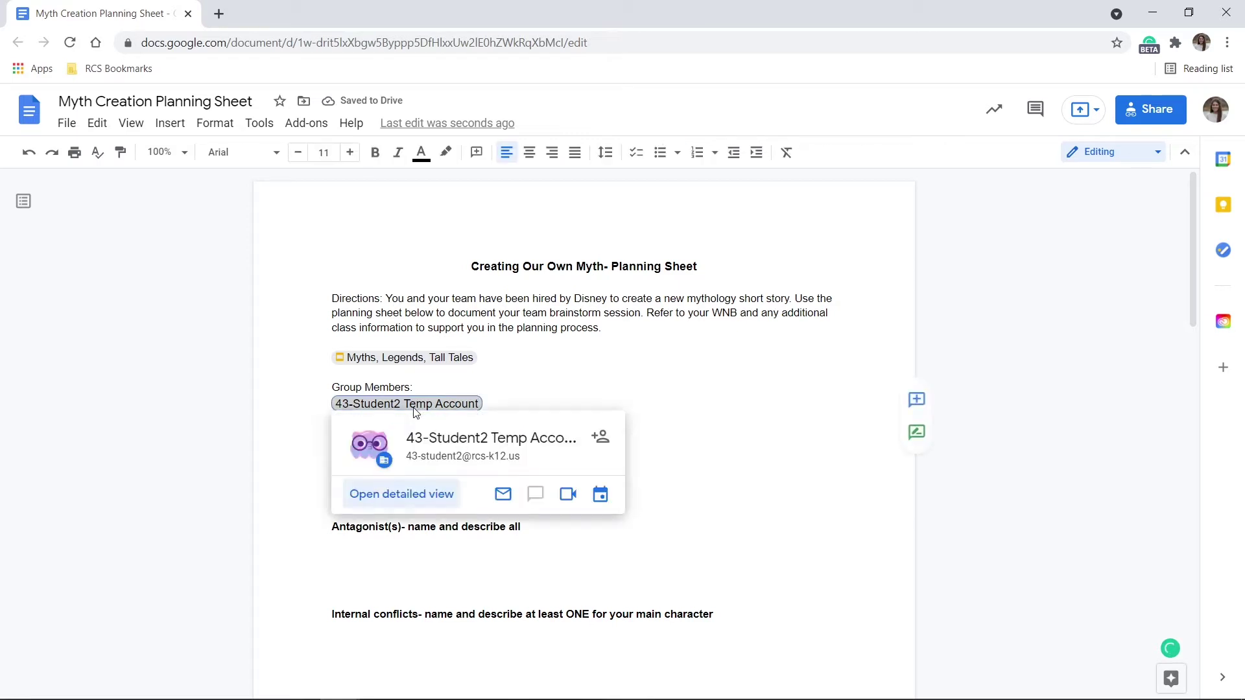
View the first group member's contact card, then bring up the planning sheet's Share dialog.
click(415, 412)
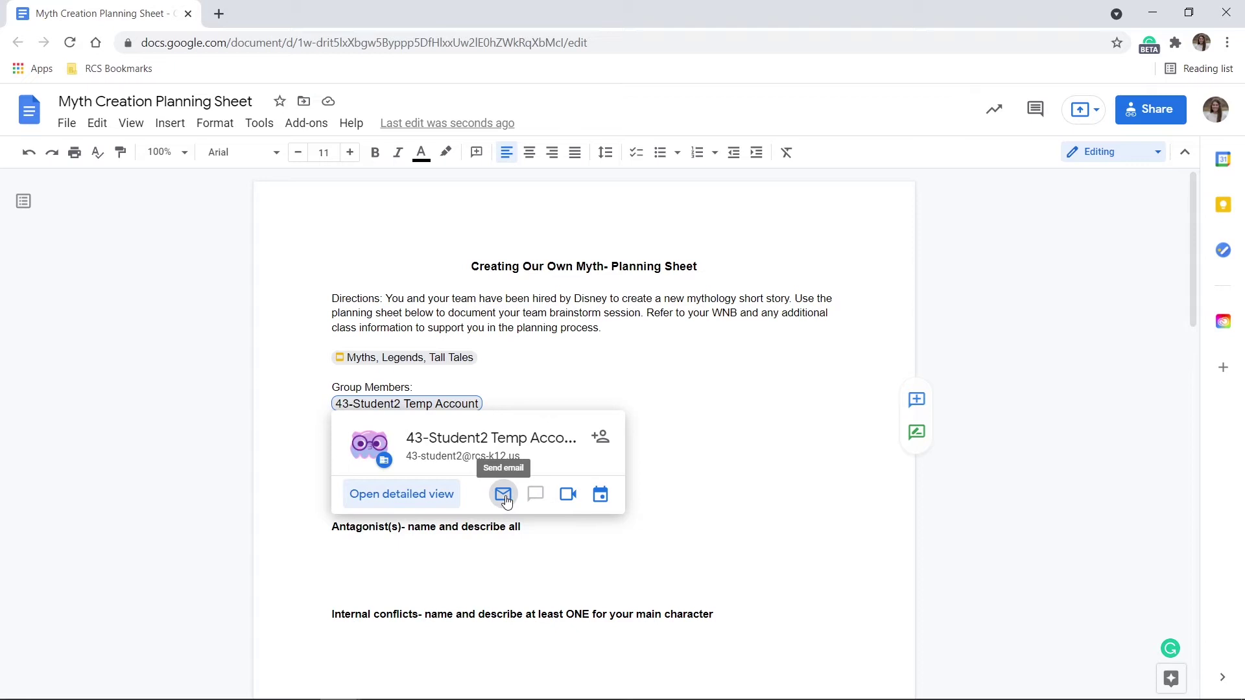
click(853, 287)
click(1138, 111)
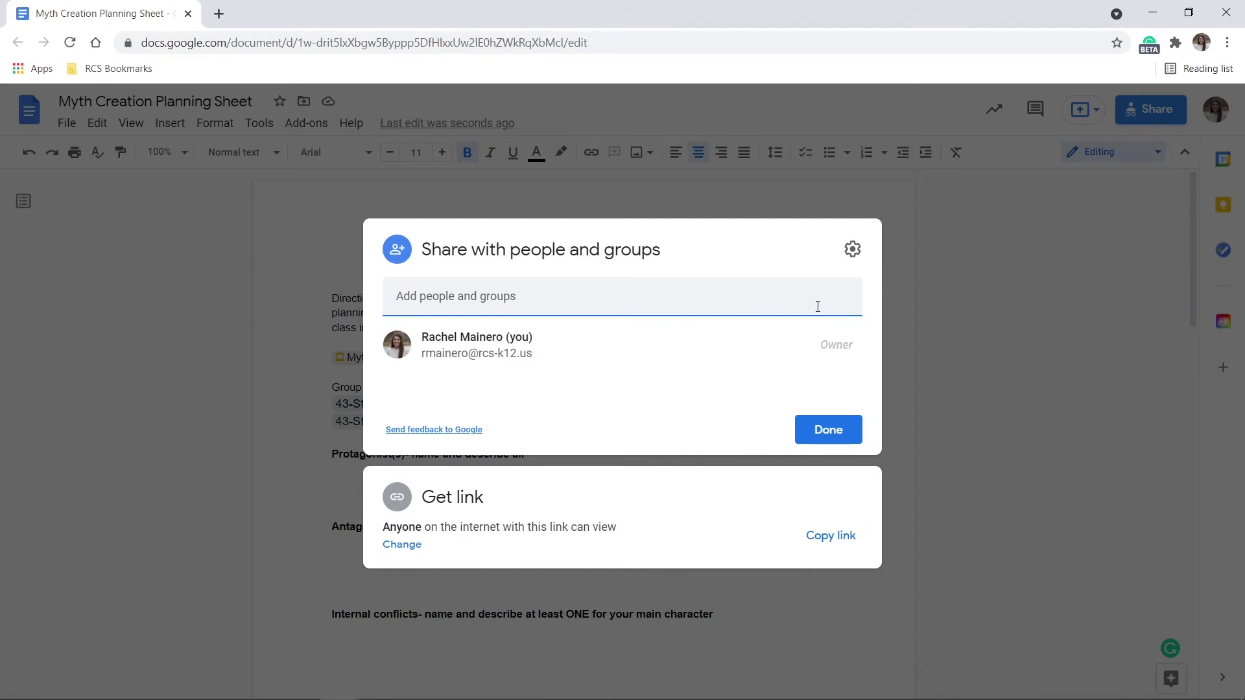
Add a 'Next Steps' checklist with Draft myth and Review tasks, tagging a classmate.
click(808, 420)
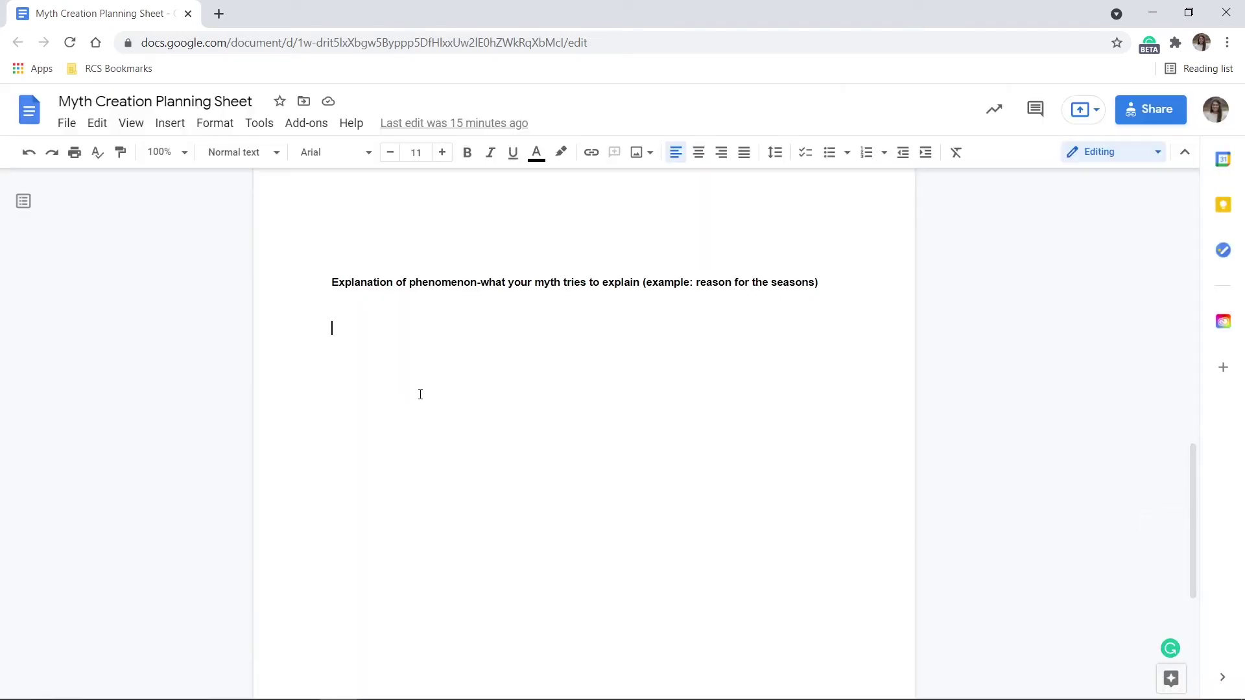
text(Next Ste)
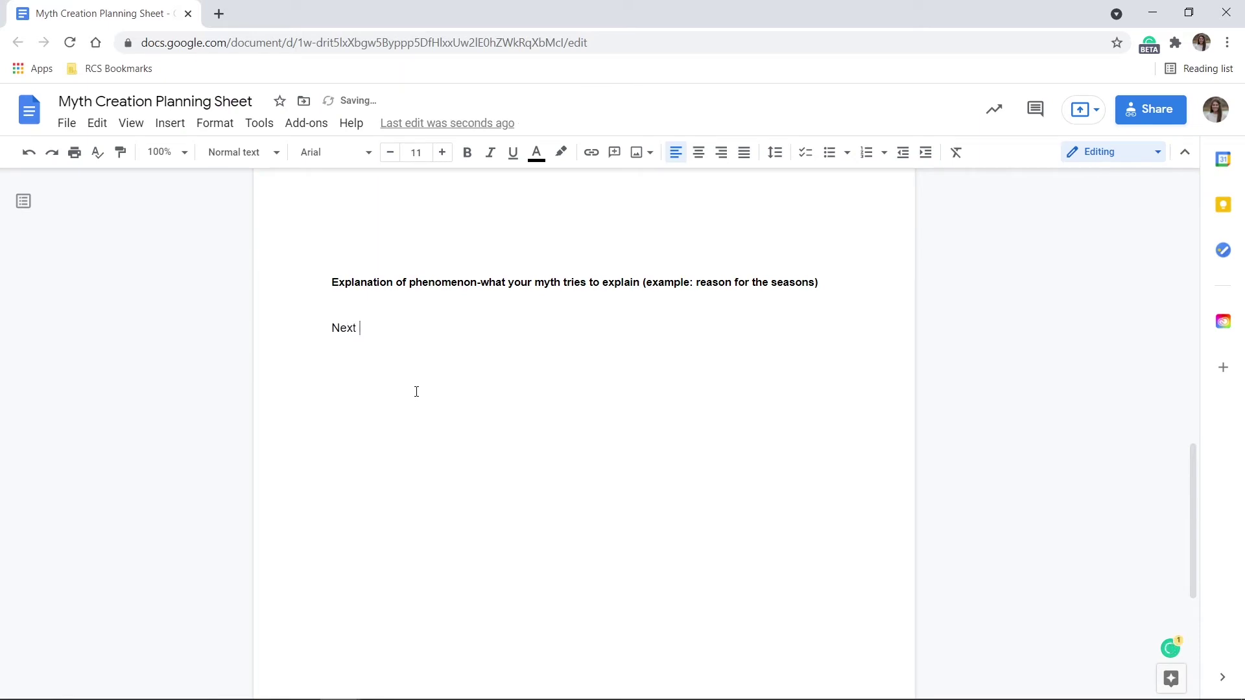
text(ps)
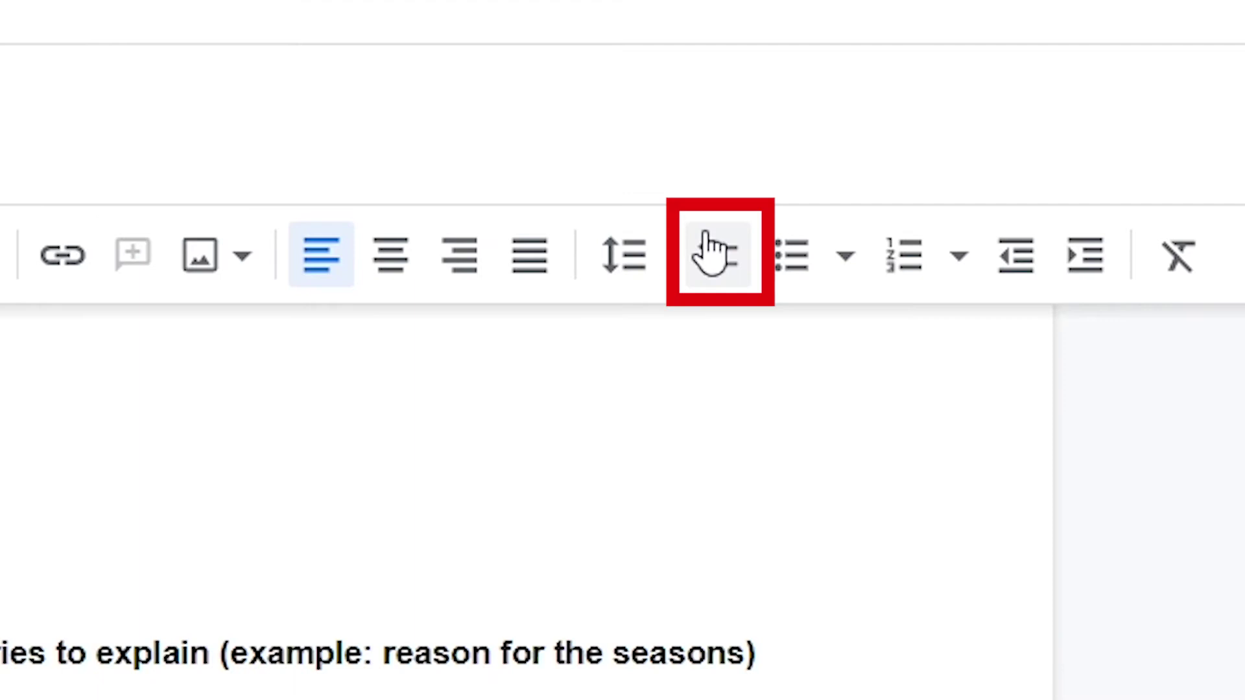
click(705, 234)
text(Draft )
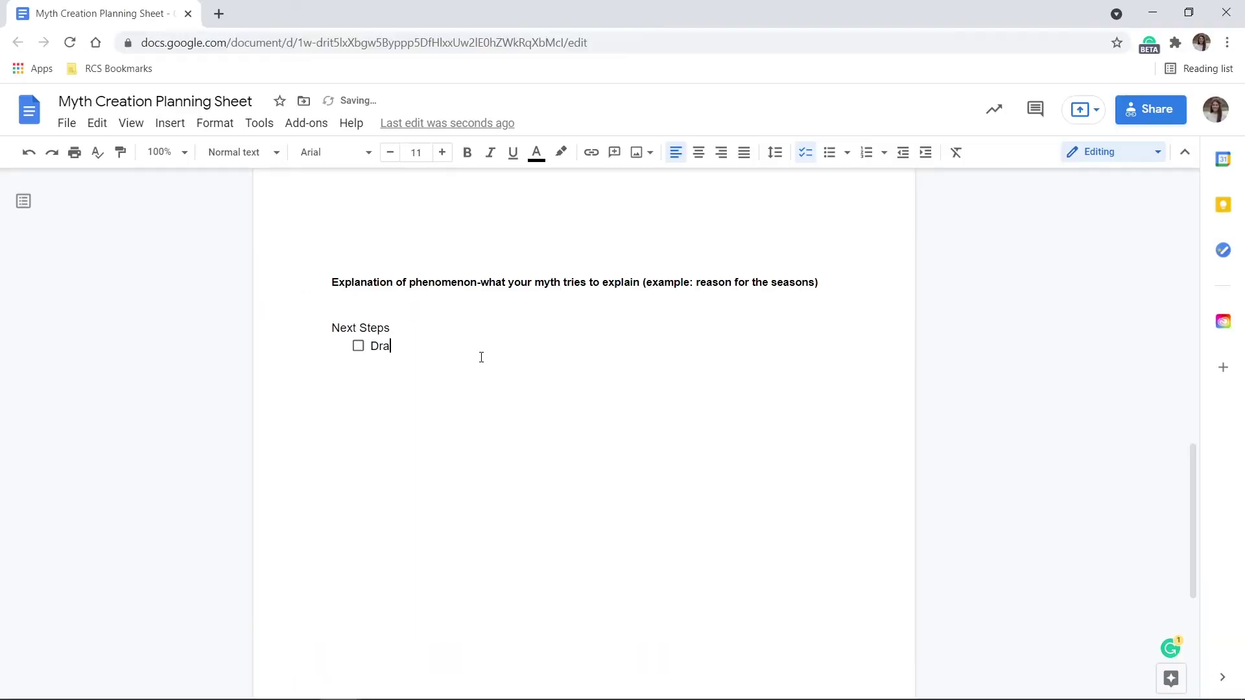
text(myth)
key(Return)
text(Review)
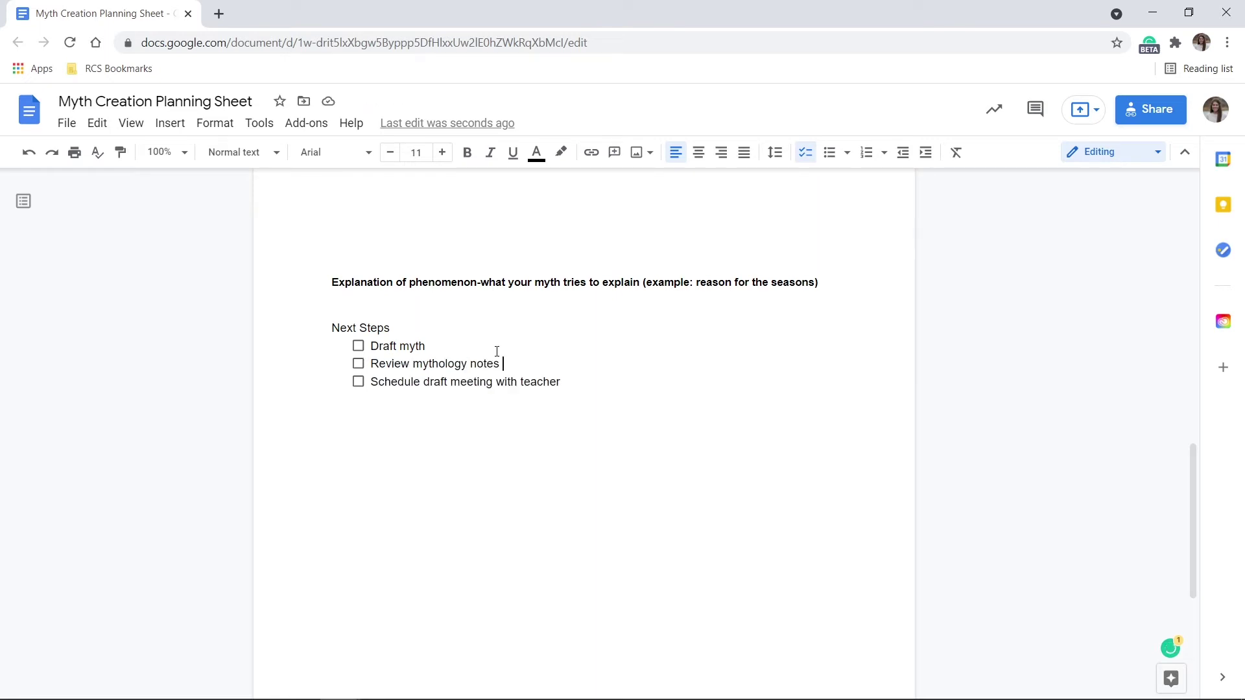
text(@)
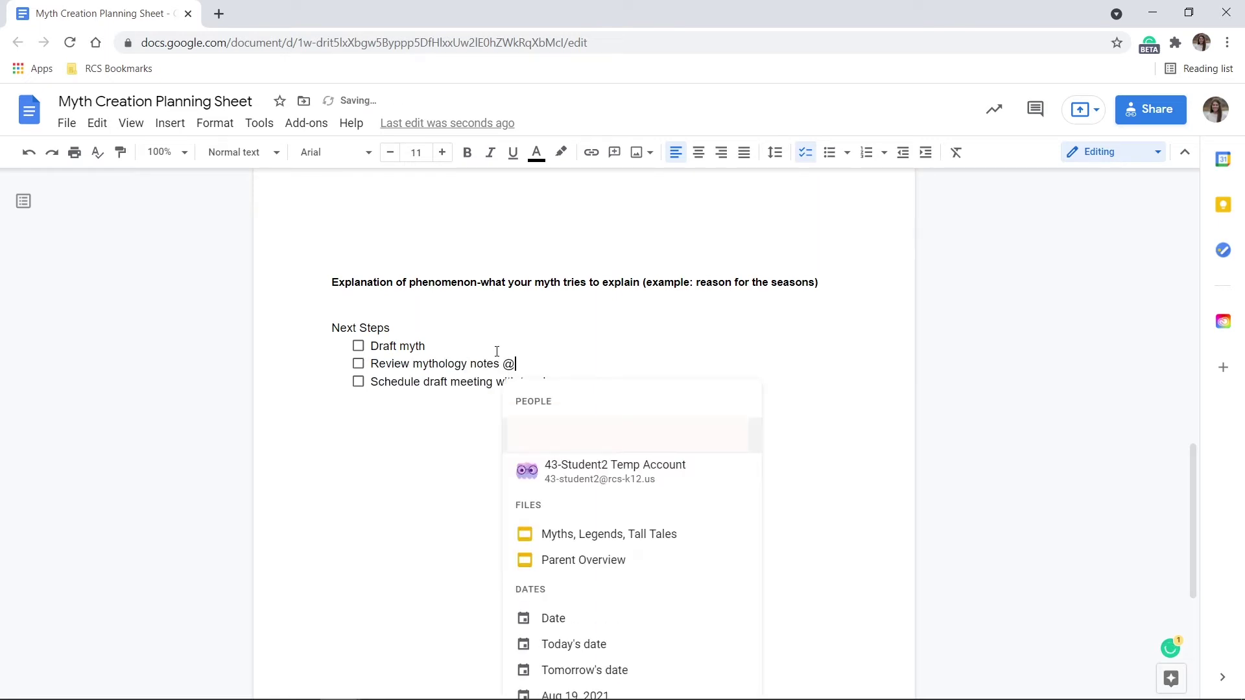
click(596, 476)
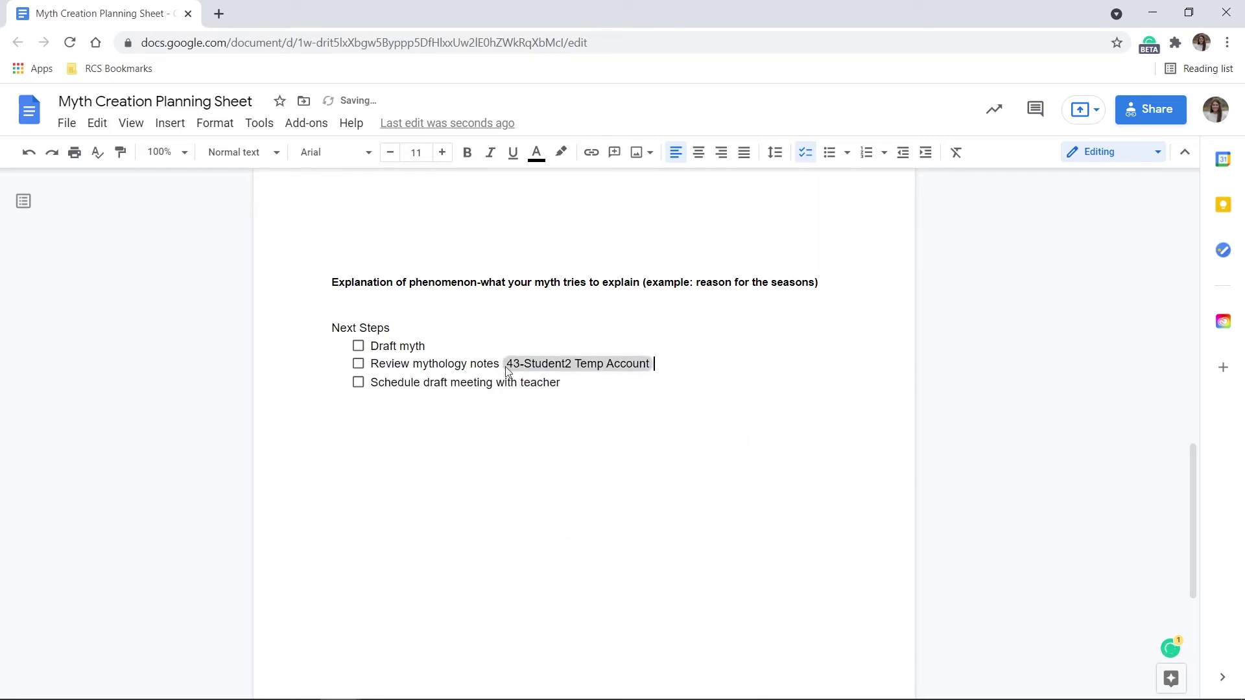
Tick off Draft myth, Schedule draft meeting with teacher, and Review mythology notes.
click(358, 346)
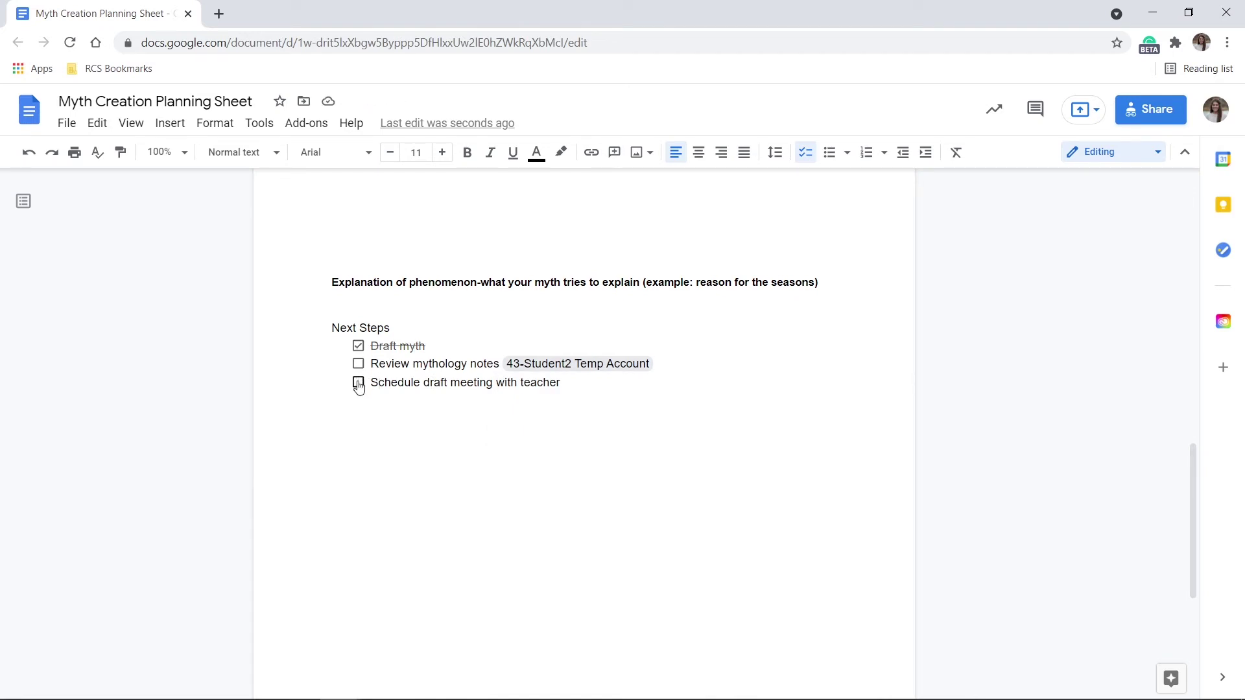
click(358, 382)
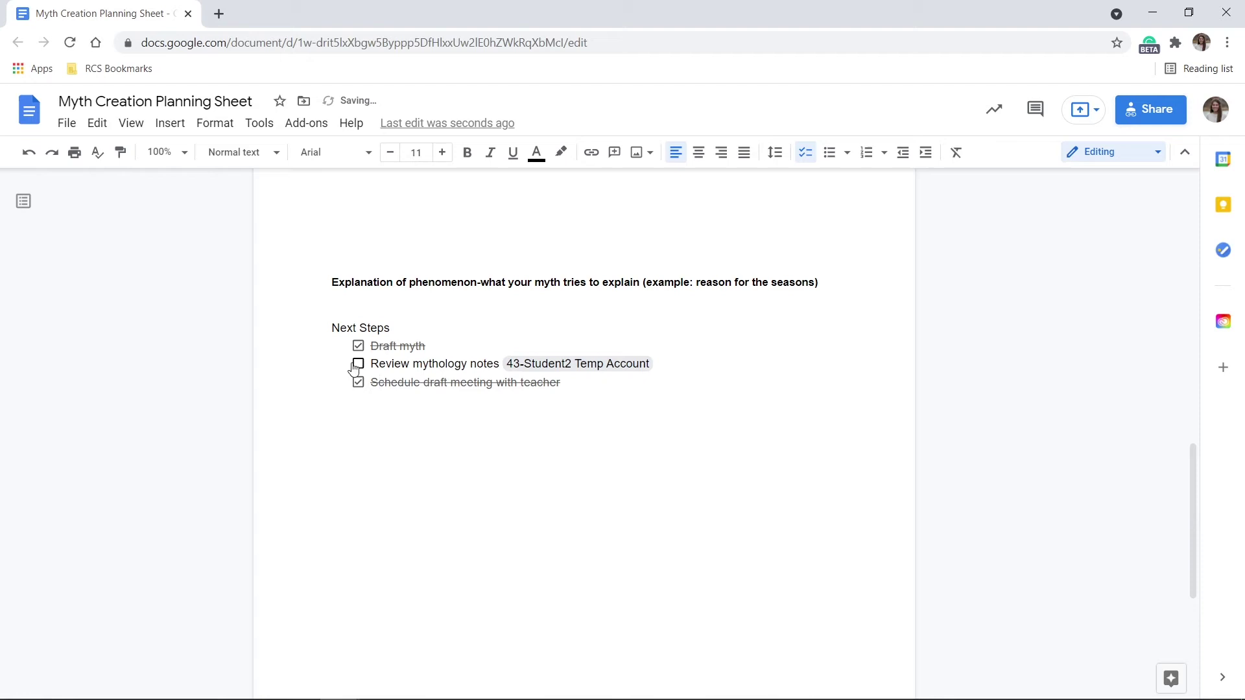
click(359, 364)
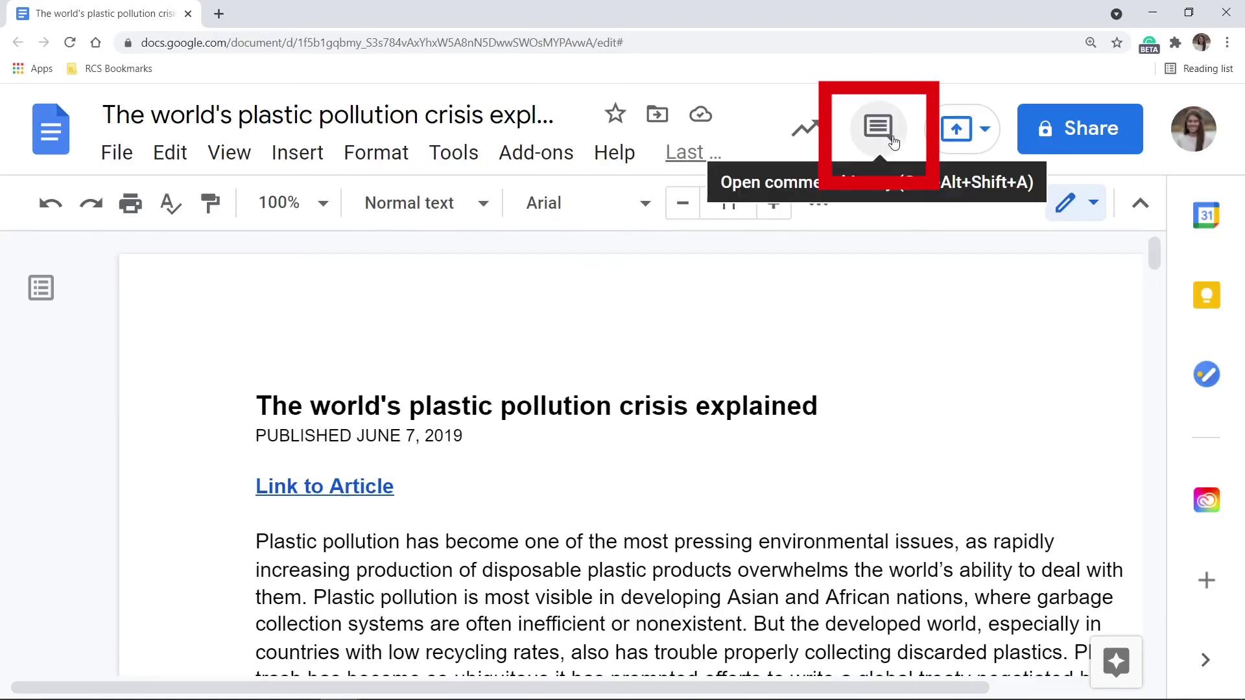
Show the document's full comment history and its filter options, scrolling through the article.
click(892, 140)
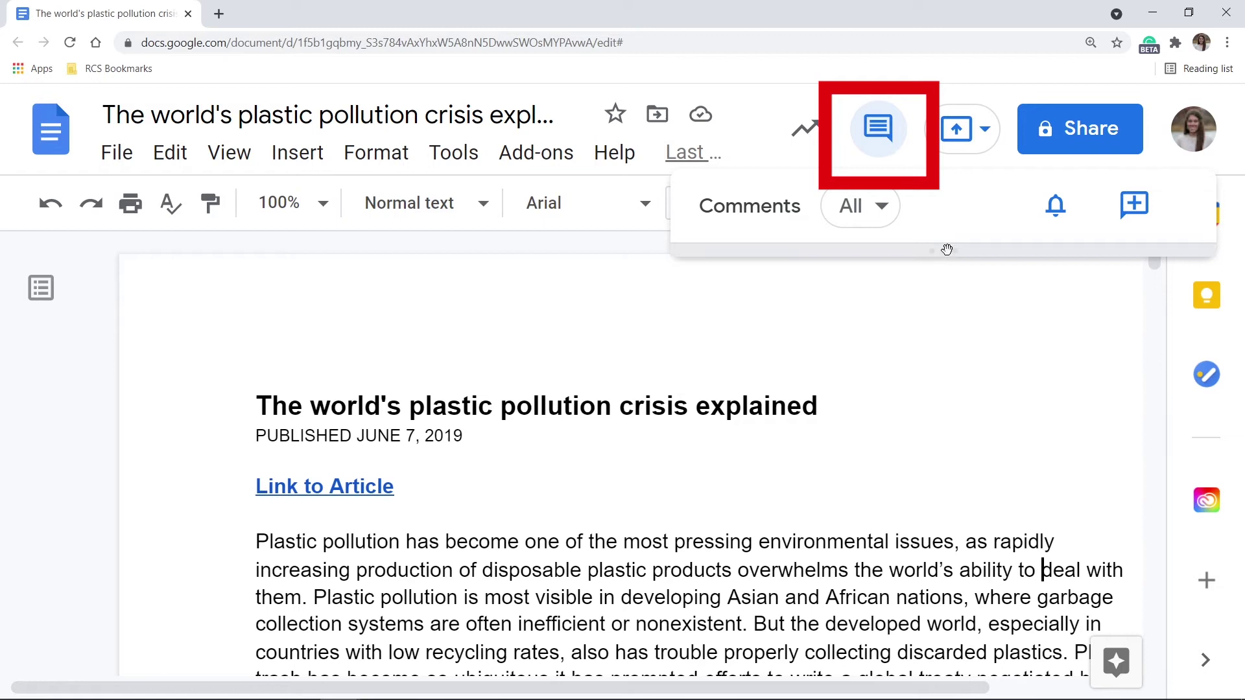
click(865, 214)
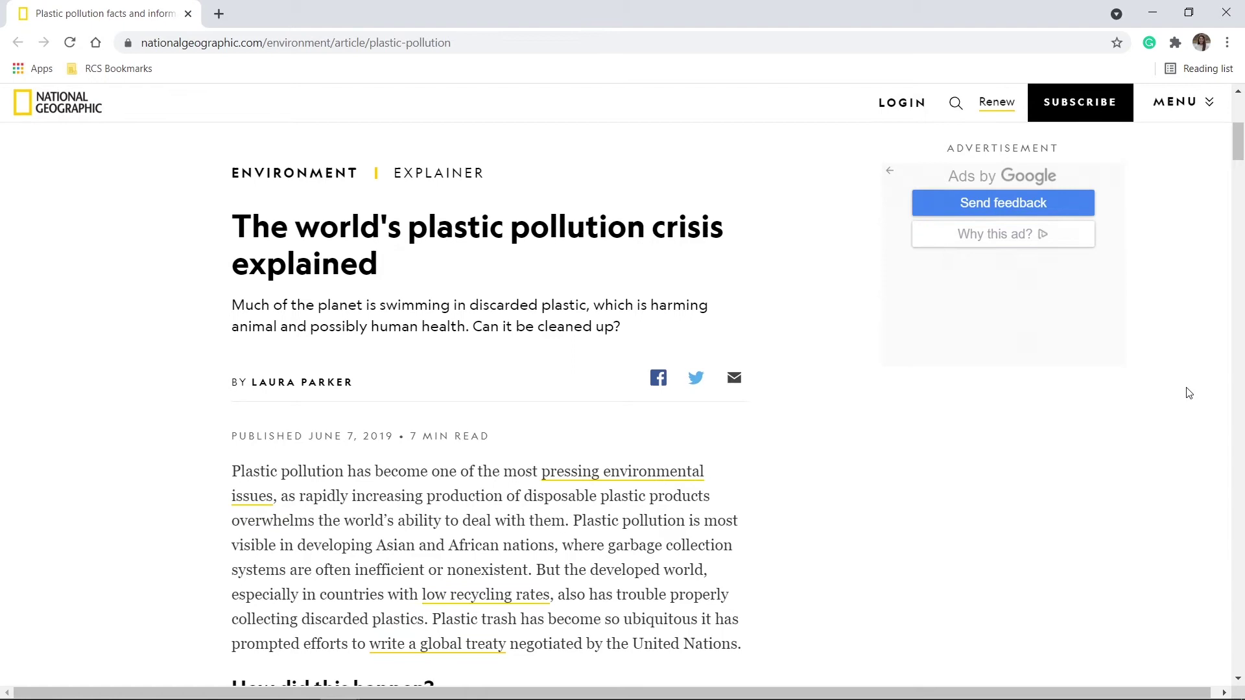
scroll(1188, 393, down, 3)
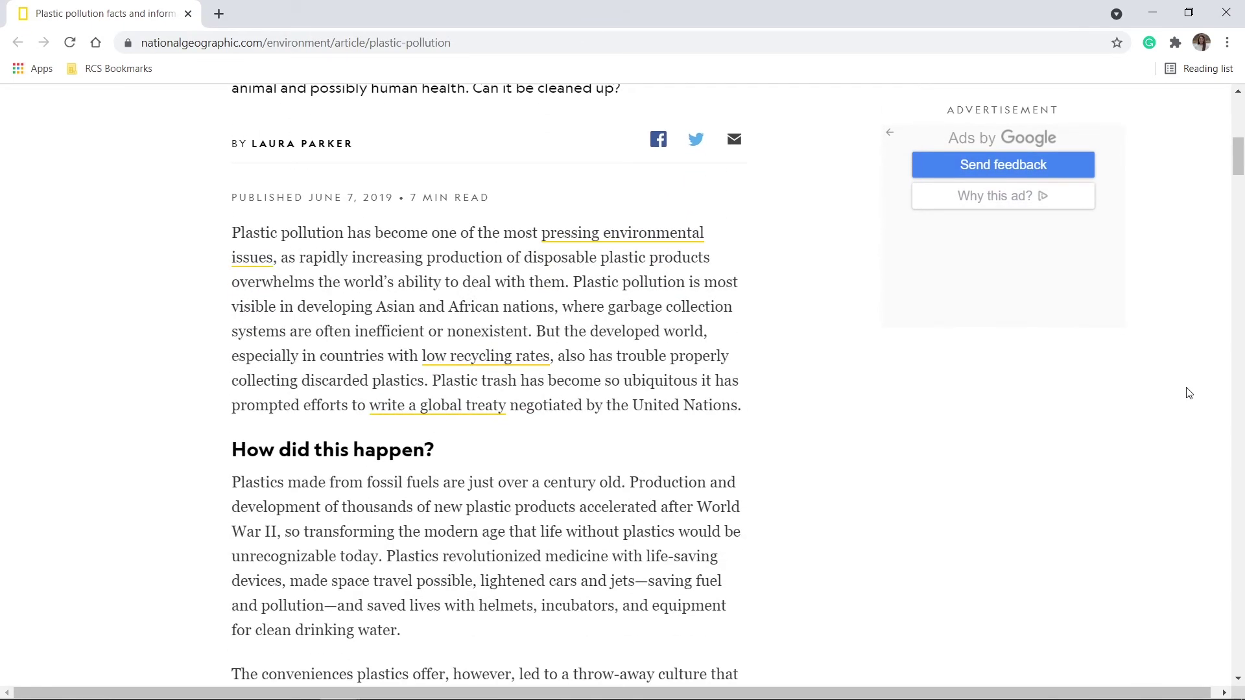
scroll(1188, 392, down, 1)
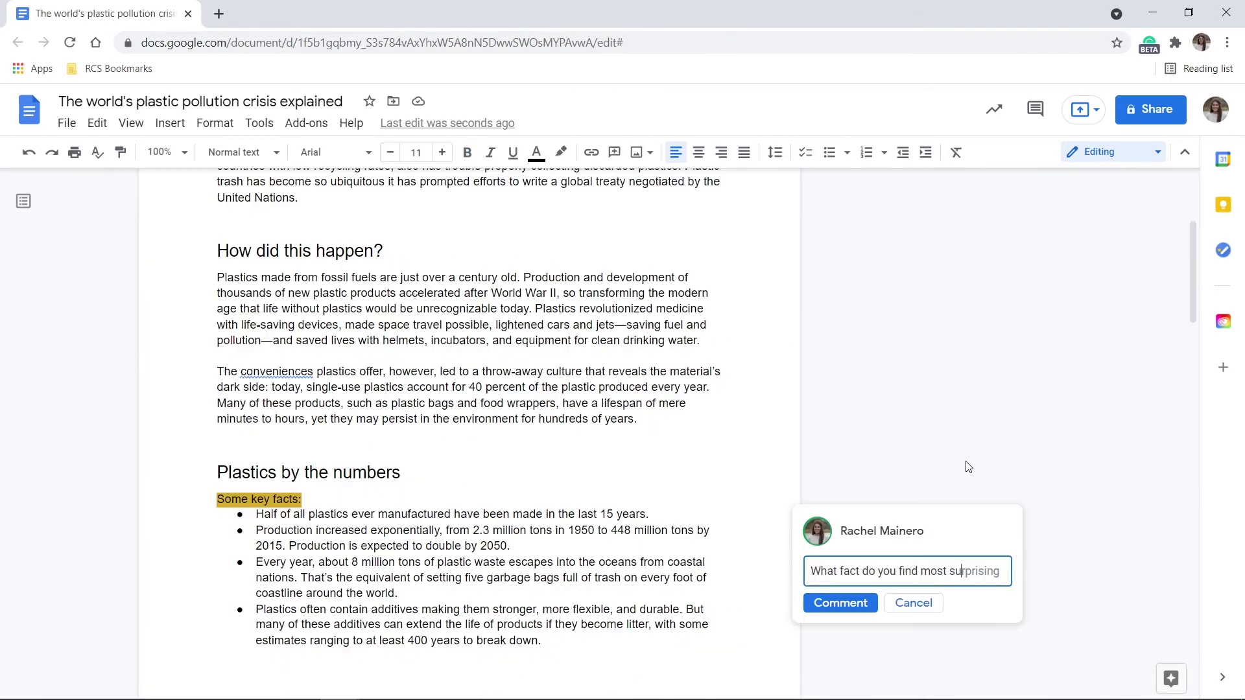
Post the 'What fact do you find most surprising' comment and start a reply in the major rivers thread.
text(ing?)
click(840, 602)
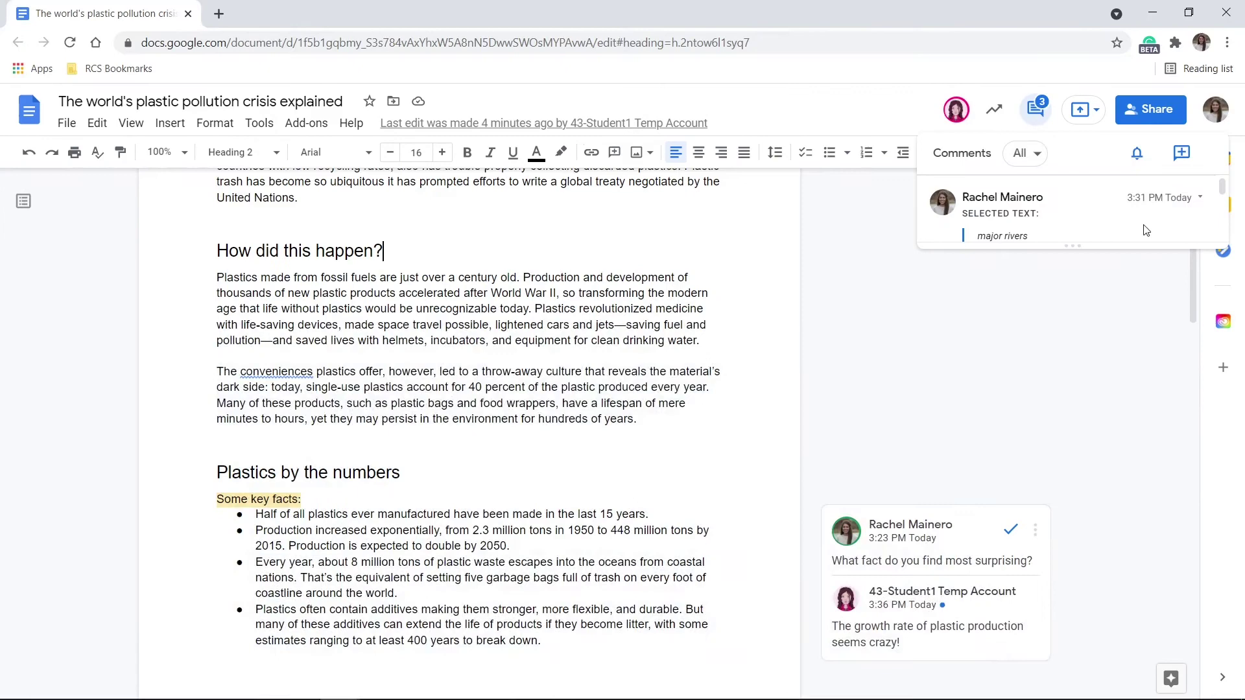
click(1001, 240)
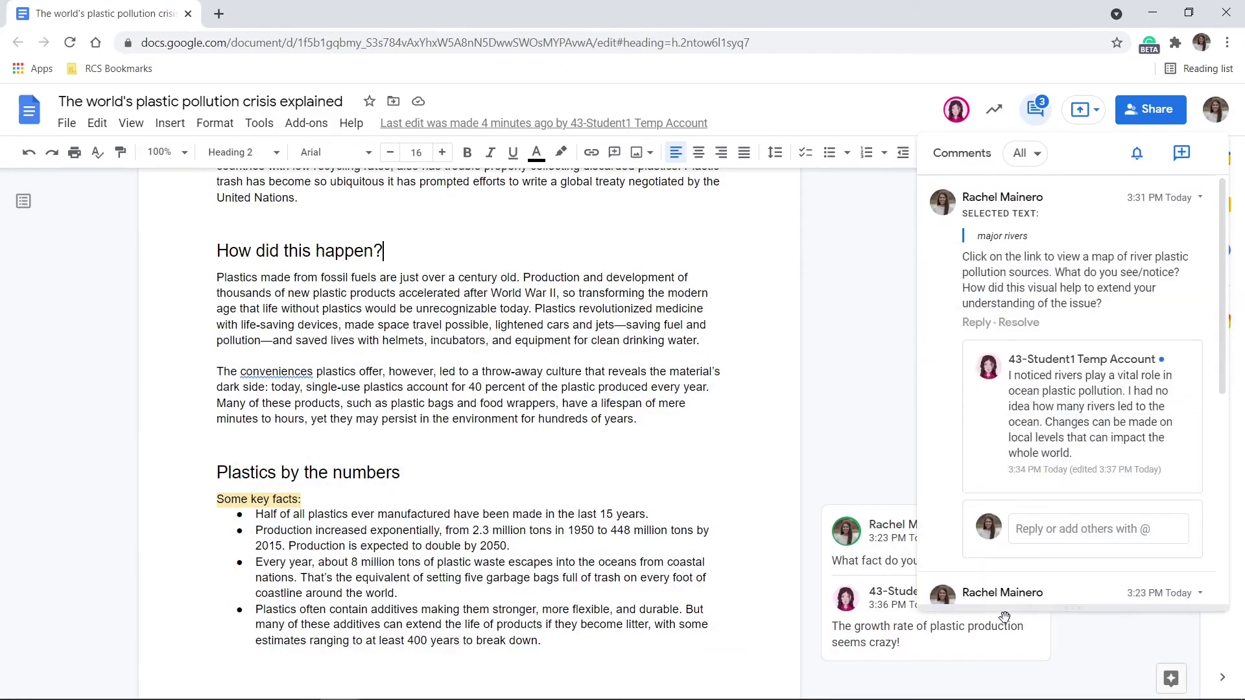
click(1046, 533)
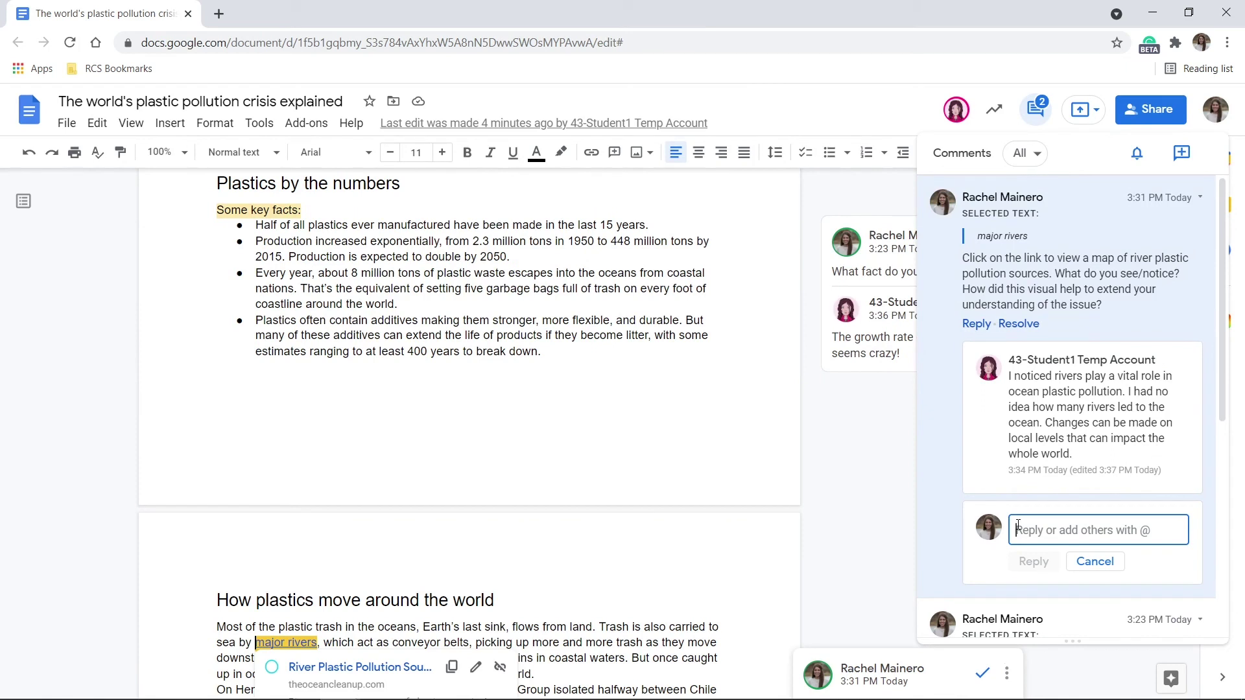
Browse the threads, opening the newest unread one and the major rivers comment's options.
scroll(1018, 525, down, 5)
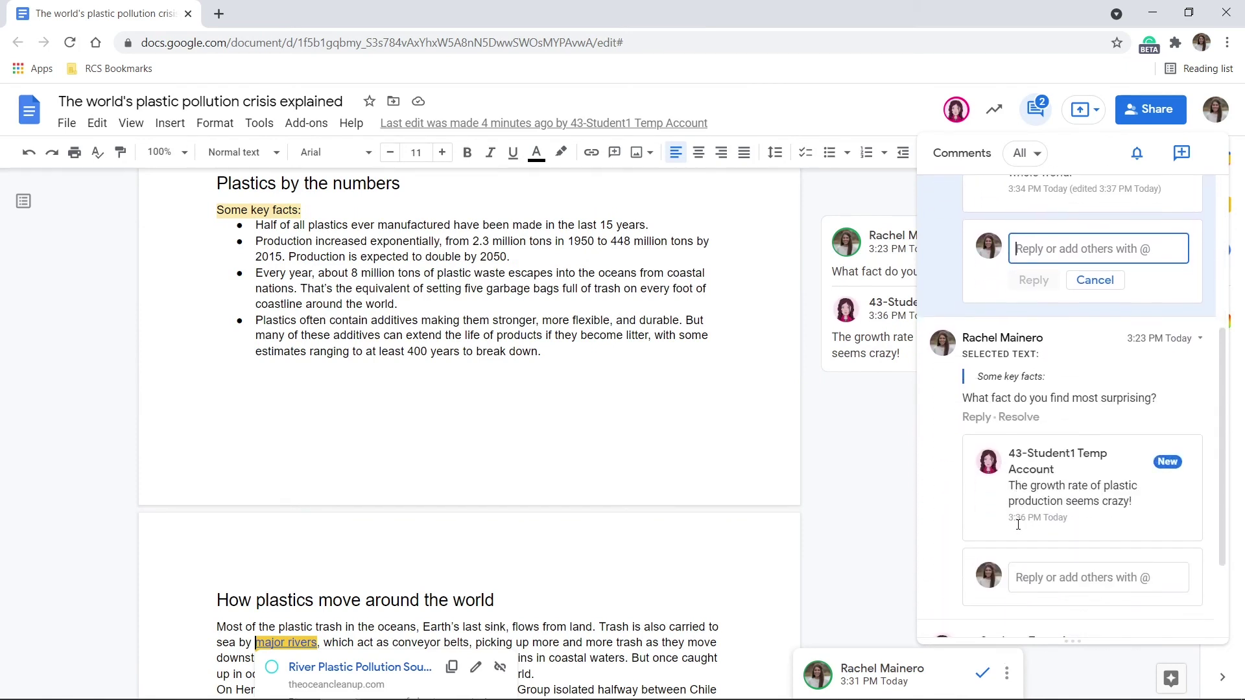
scroll(1021, 522, down, 2)
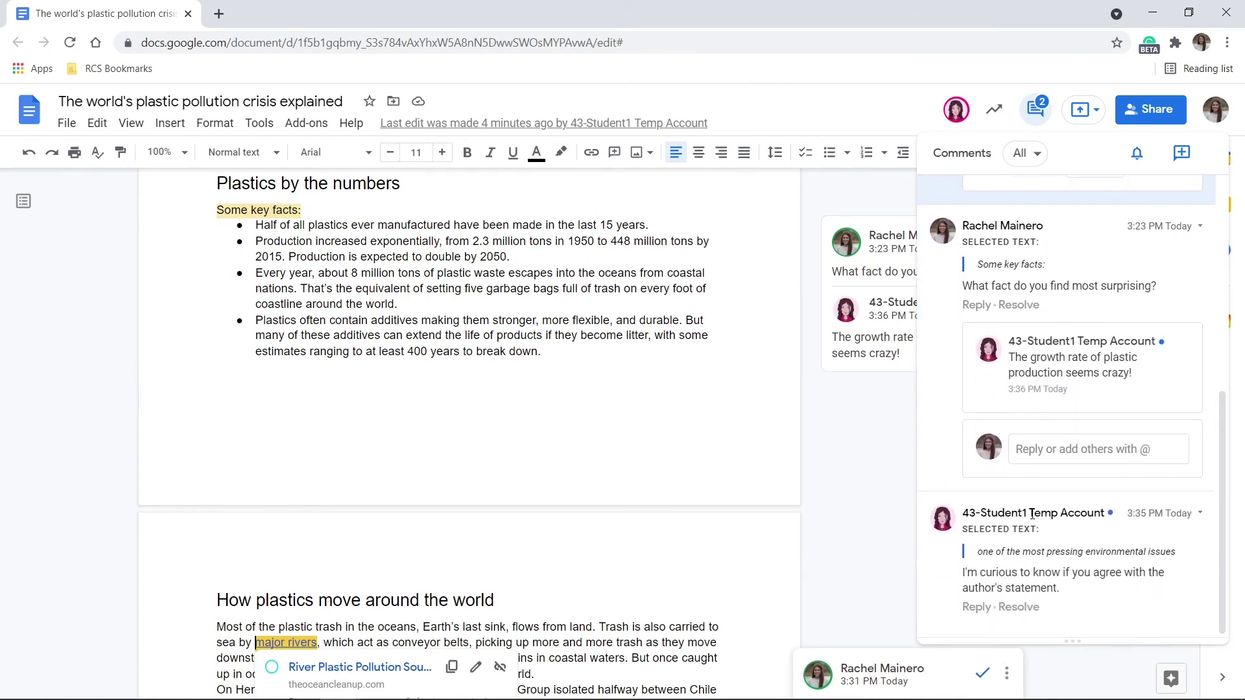
click(1094, 598)
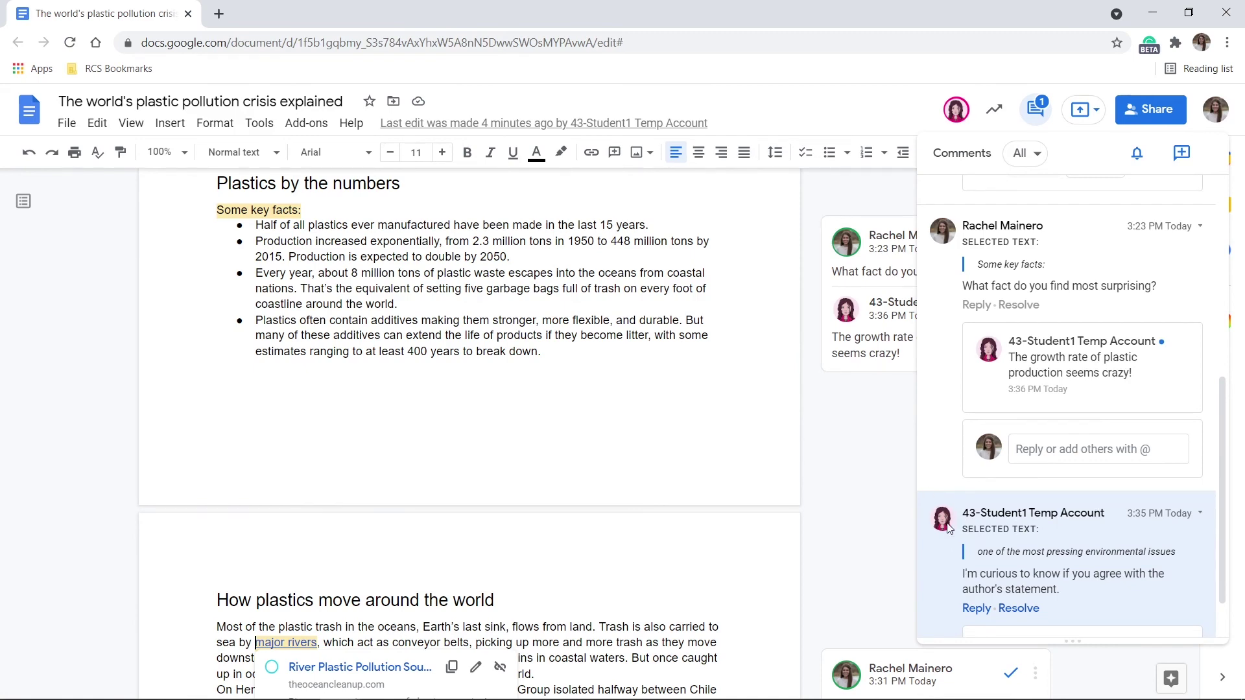
click(1035, 673)
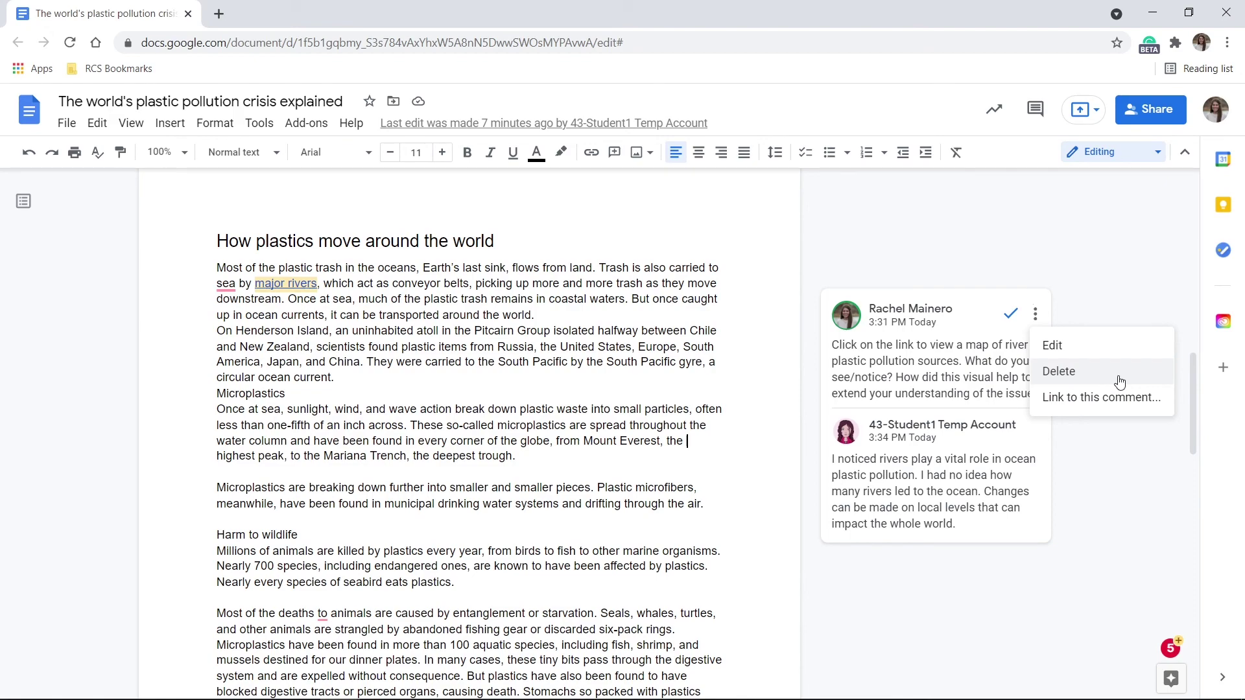
click(1034, 445)
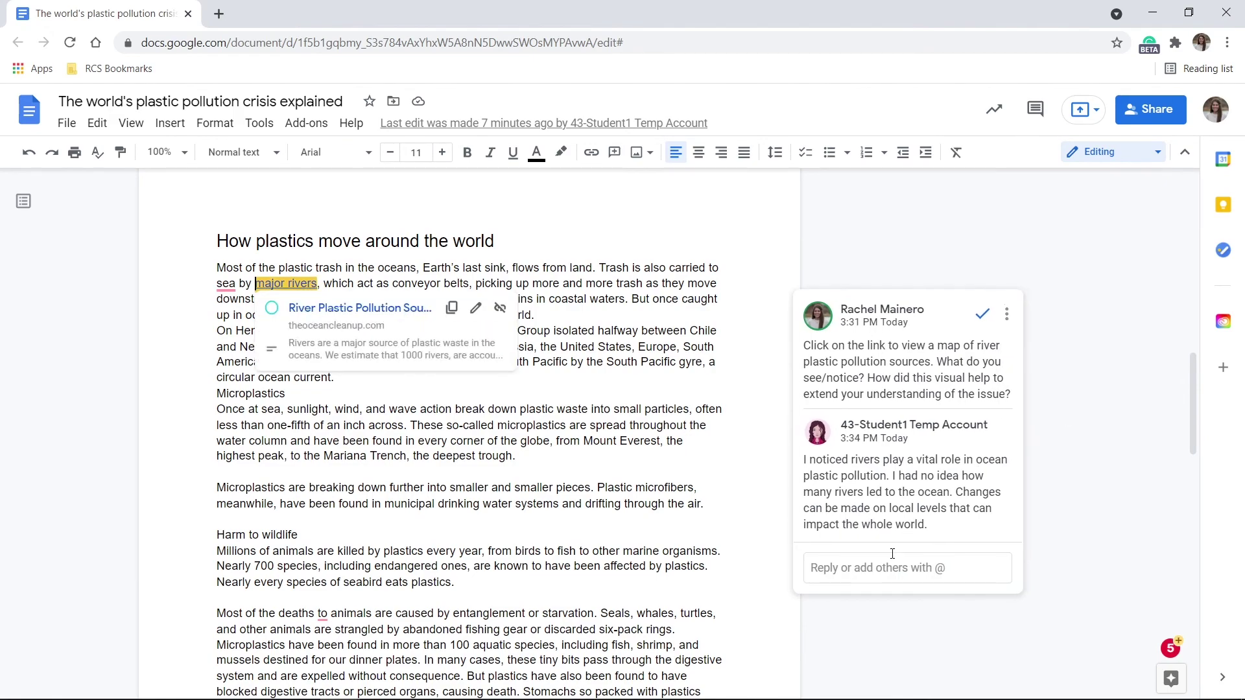